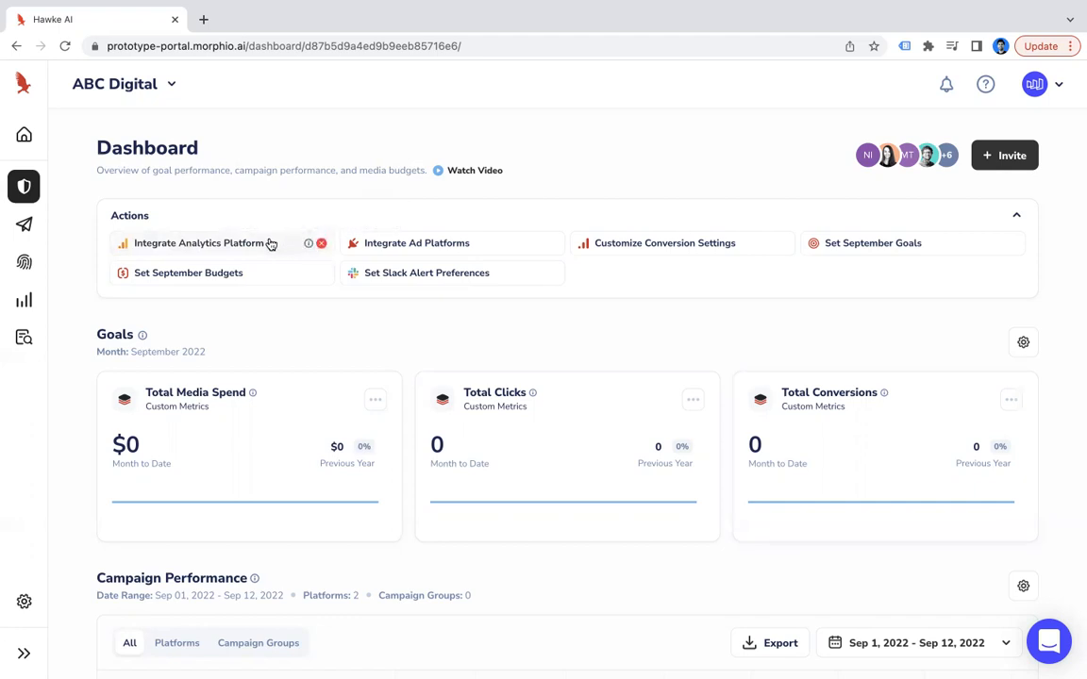
- Examine the analytics, ad platform and other integrations available through the dashboard's Integrate Analytics Platform and Integrate Ad Platforms actions
{"action": "left_click", "coordinate": [267, 245]}
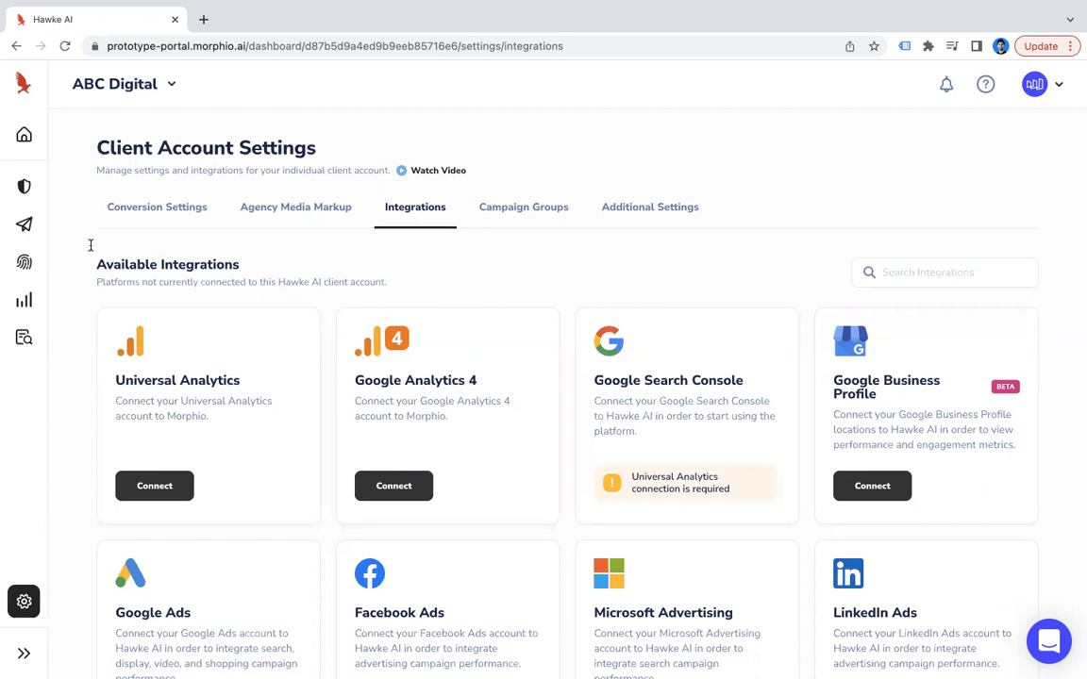
{"action": "left_click", "coordinate": [25, 188]}
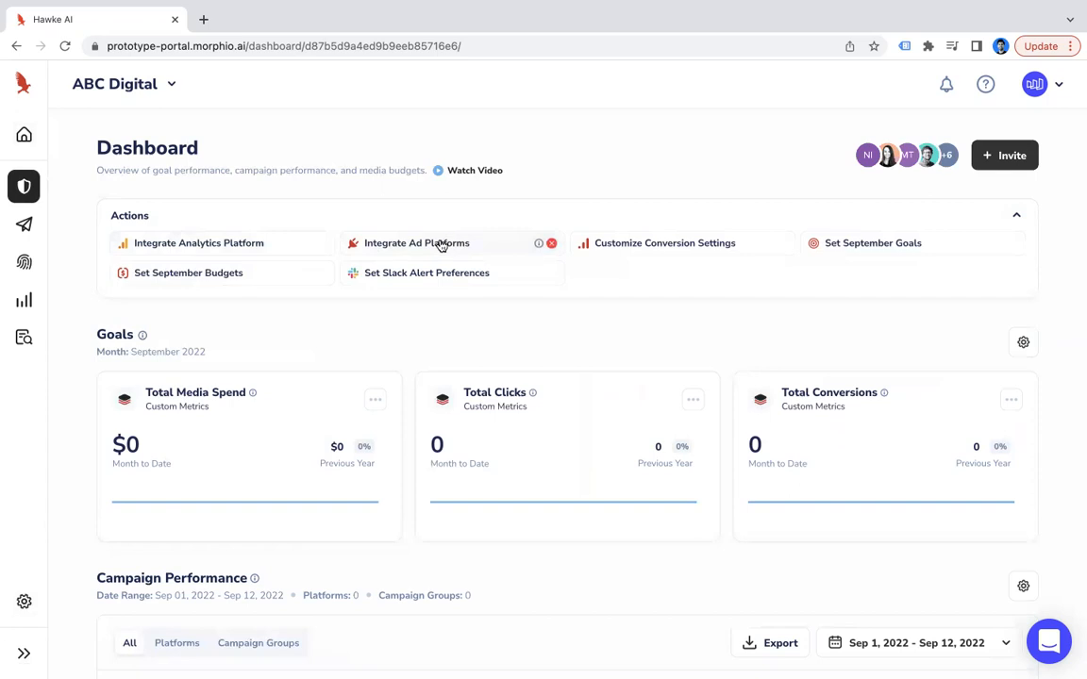
{"action": "left_click", "coordinate": [465, 250]}
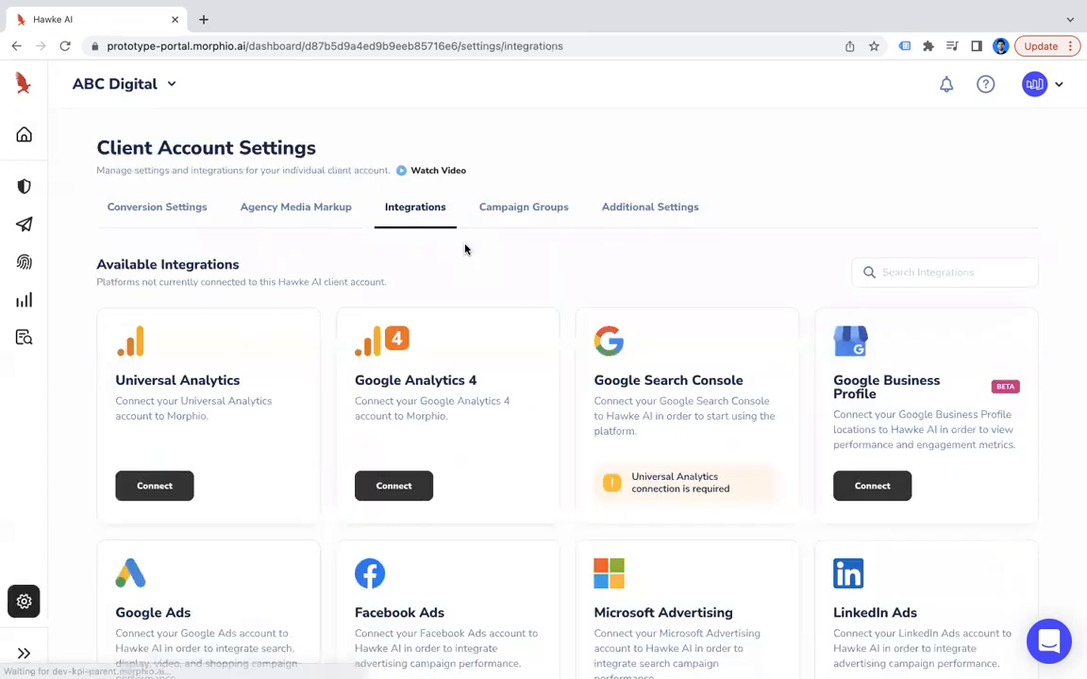
{"action": "scroll", "coordinate": [514, 356], "scroll_direction": "down", "scroll_amount": 2}
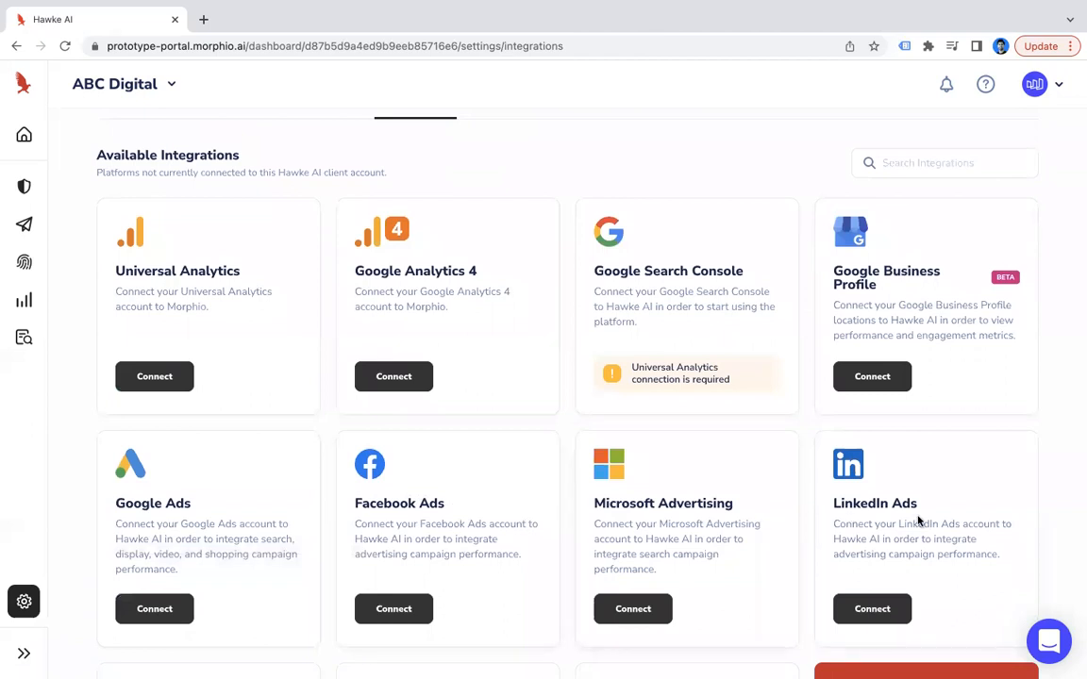
{"action": "scroll", "coordinate": [916, 520], "scroll_direction": "down", "scroll_amount": 1}
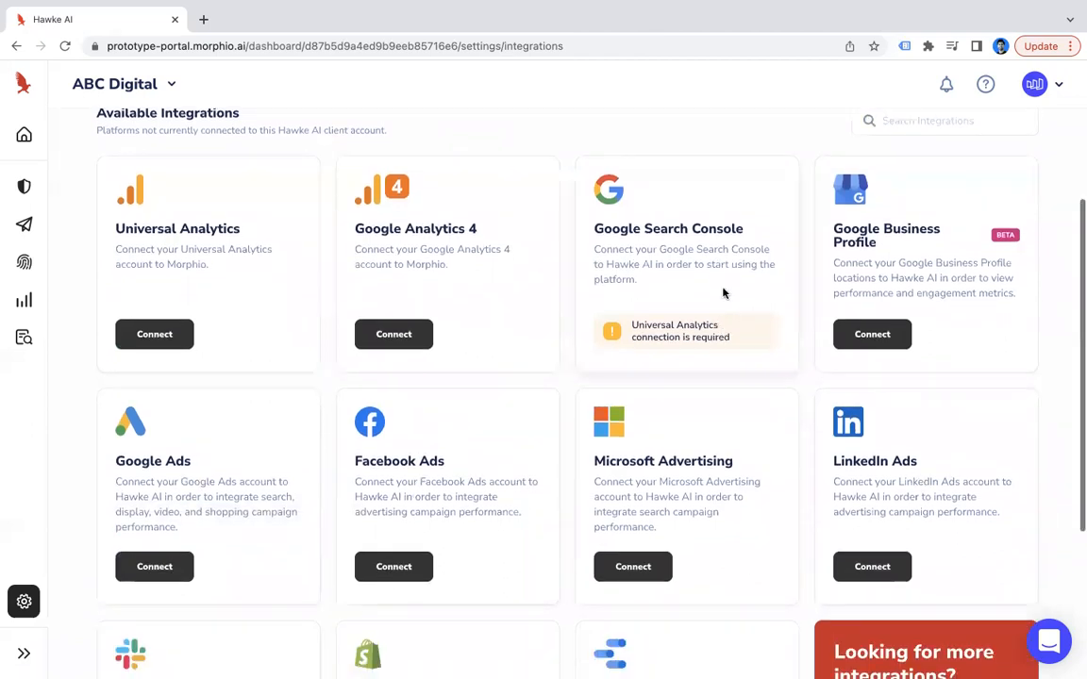
{"action": "scroll", "coordinate": [717, 267], "scroll_direction": "down", "scroll_amount": 1}
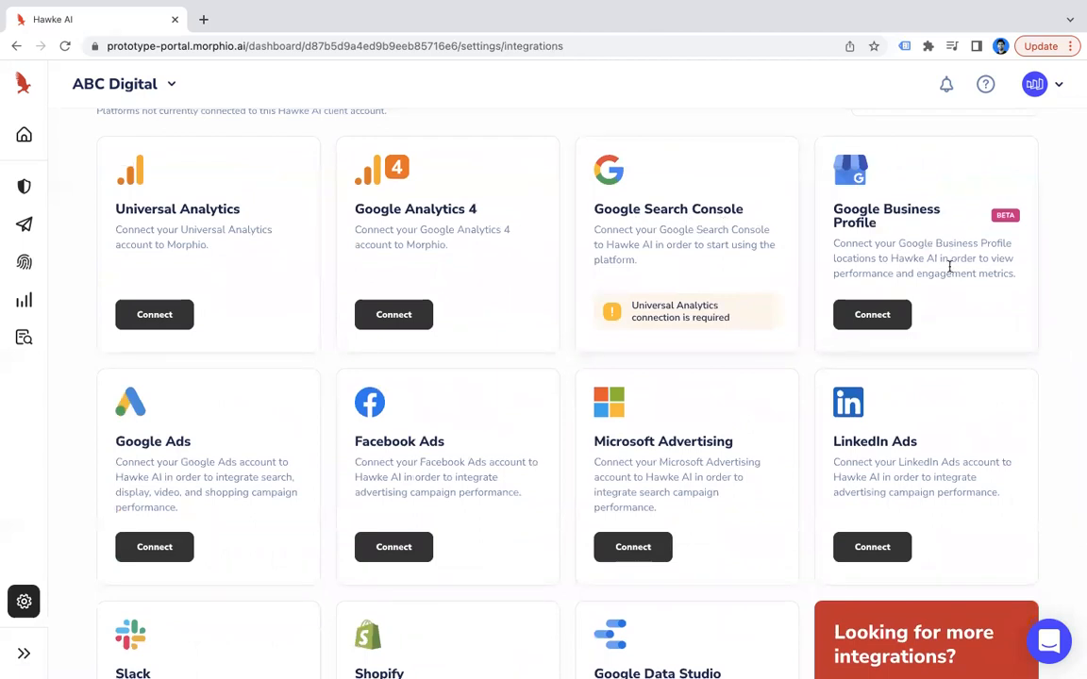
{"action": "scroll", "coordinate": [932, 371], "scroll_direction": "down", "scroll_amount": 5}
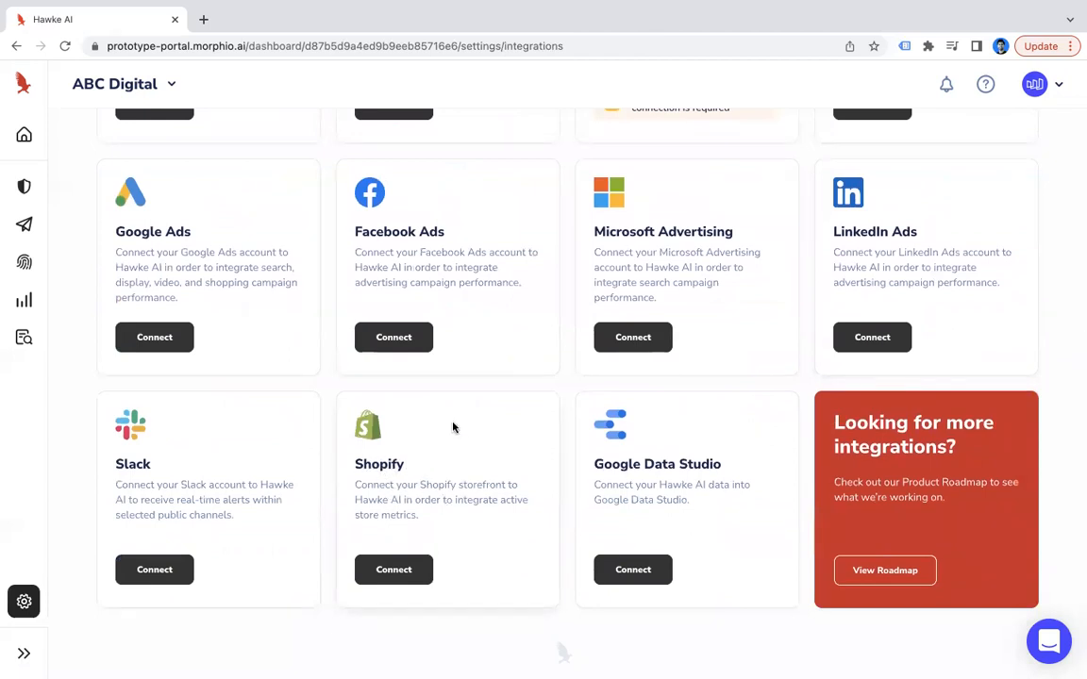
{"action": "scroll", "coordinate": [452, 428], "scroll_direction": "up", "scroll_amount": 8}
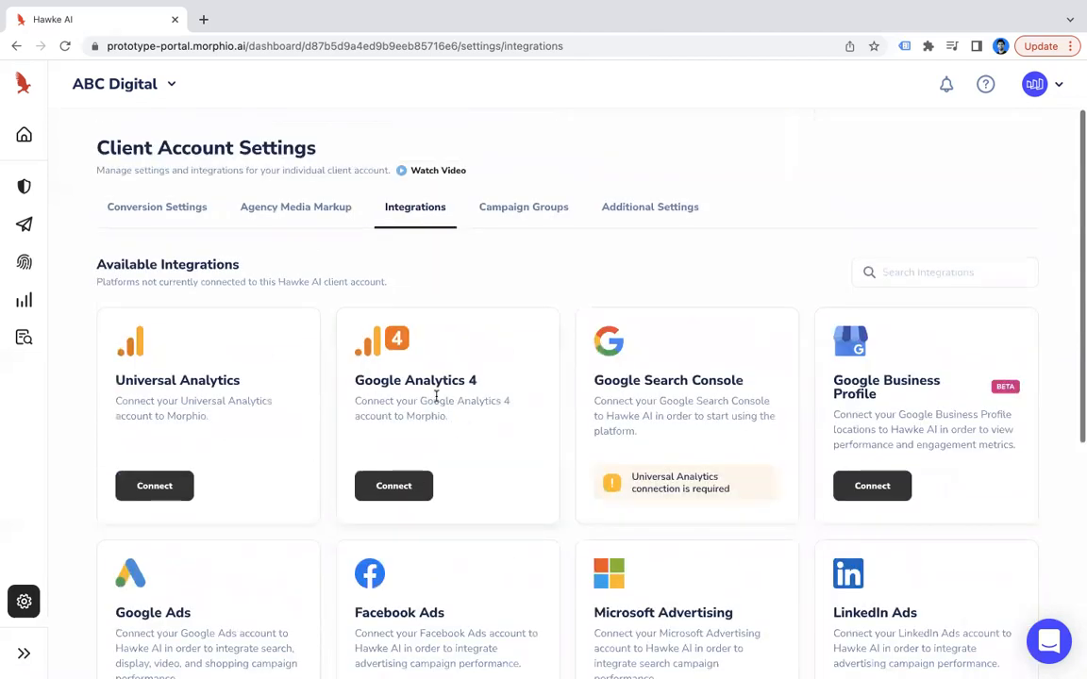
{"action": "scroll", "coordinate": [415, 479], "scroll_direction": "down", "scroll_amount": 1}
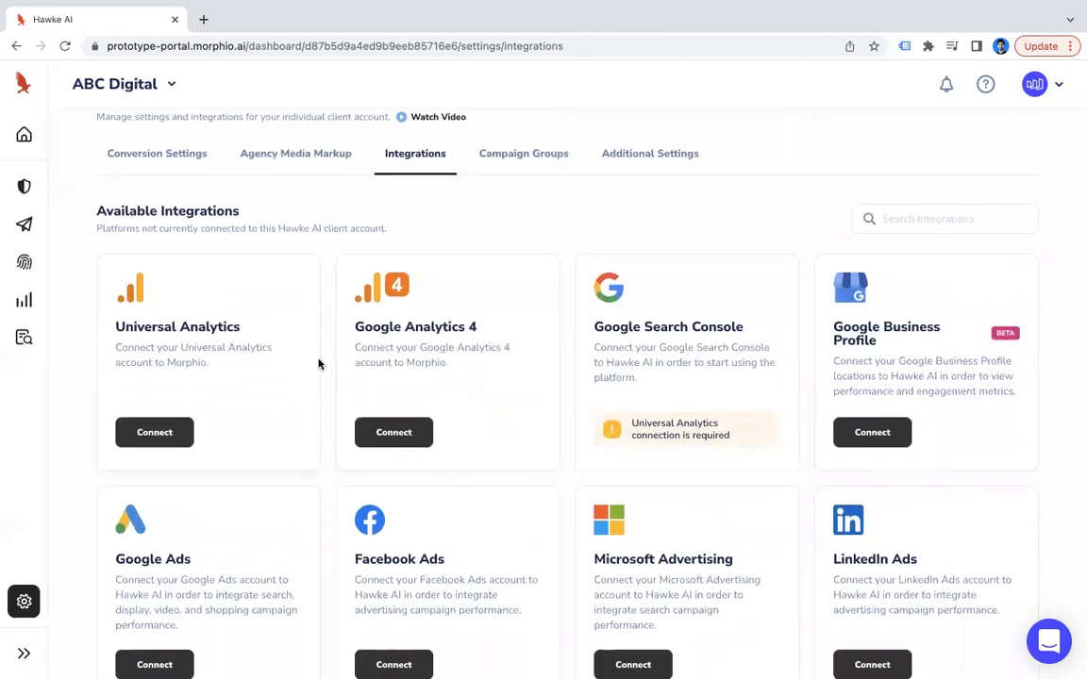
{"action": "scroll", "coordinate": [194, 233], "scroll_direction": "up", "scroll_amount": 1}
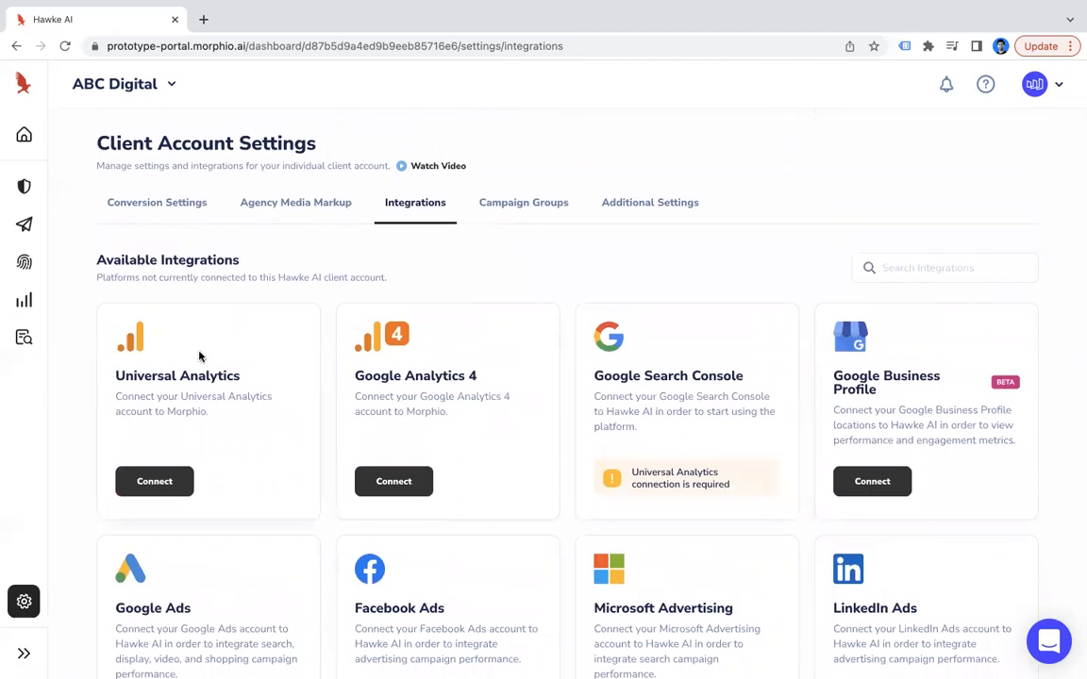
{"action": "scroll", "coordinate": [252, 440], "scroll_direction": "down", "scroll_amount": 2}
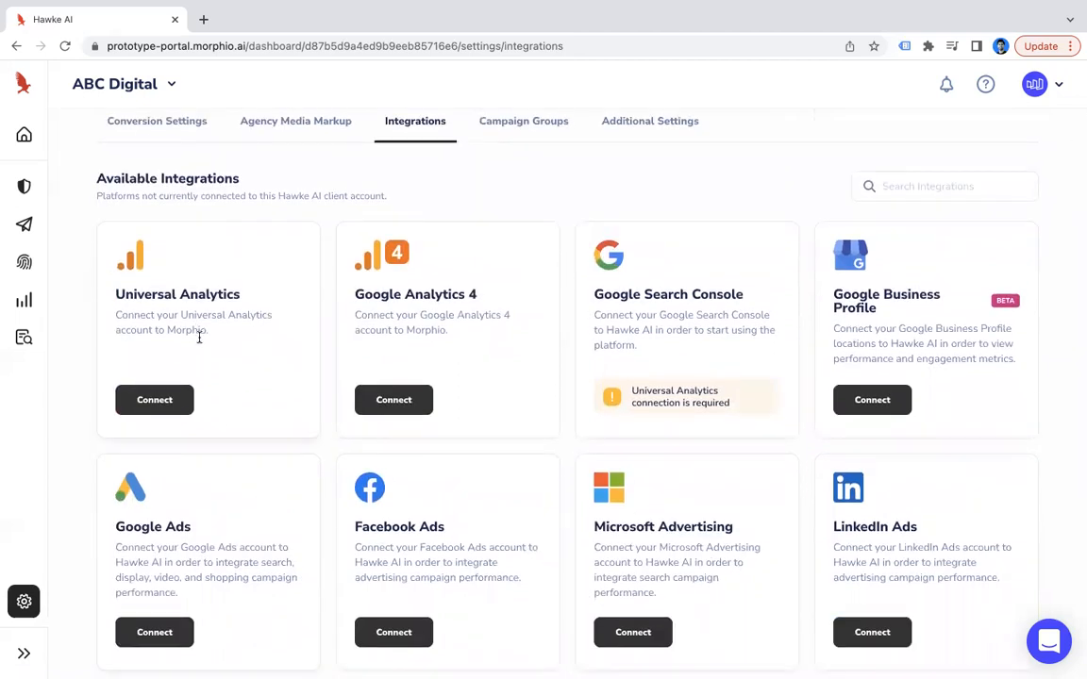
- Return to the dashboard, open the Customize Conversion Settings action, and proceed to adding the required integration
{"action": "left_click", "coordinate": [27, 187]}
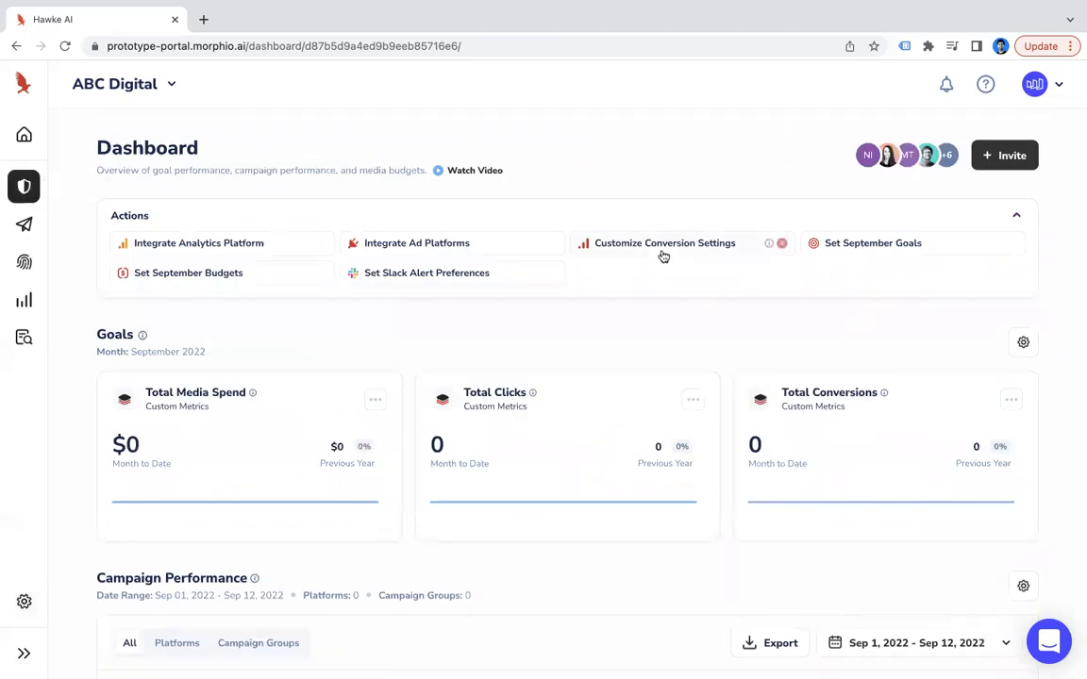
{"action": "left_click", "coordinate": [680, 248]}
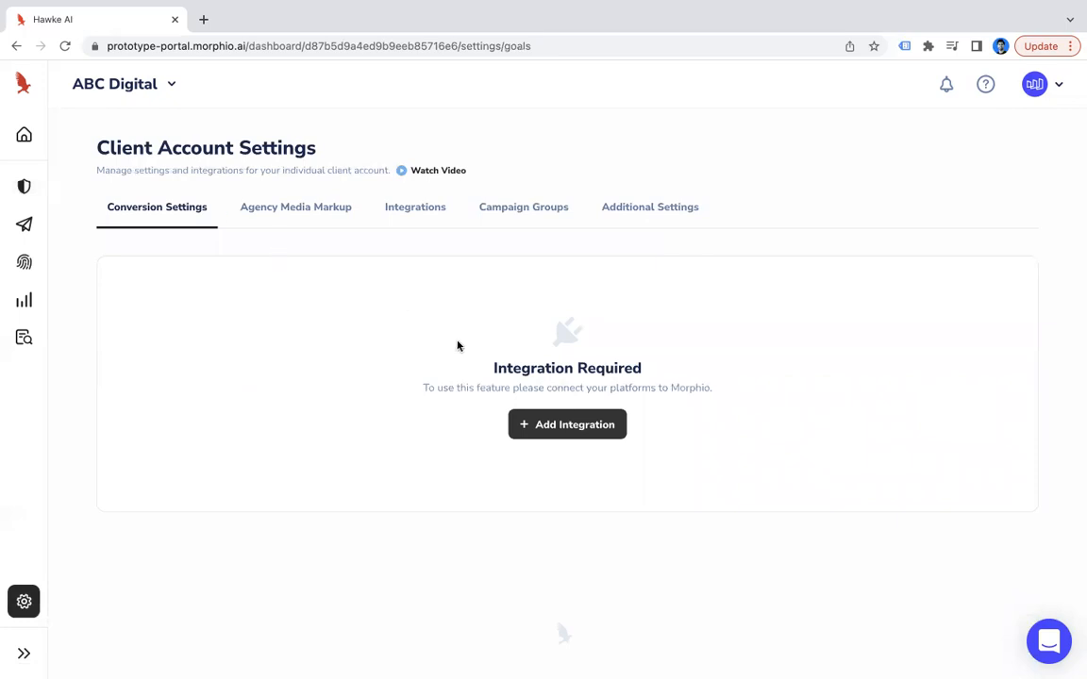
{"action": "left_click", "coordinate": [545, 423]}
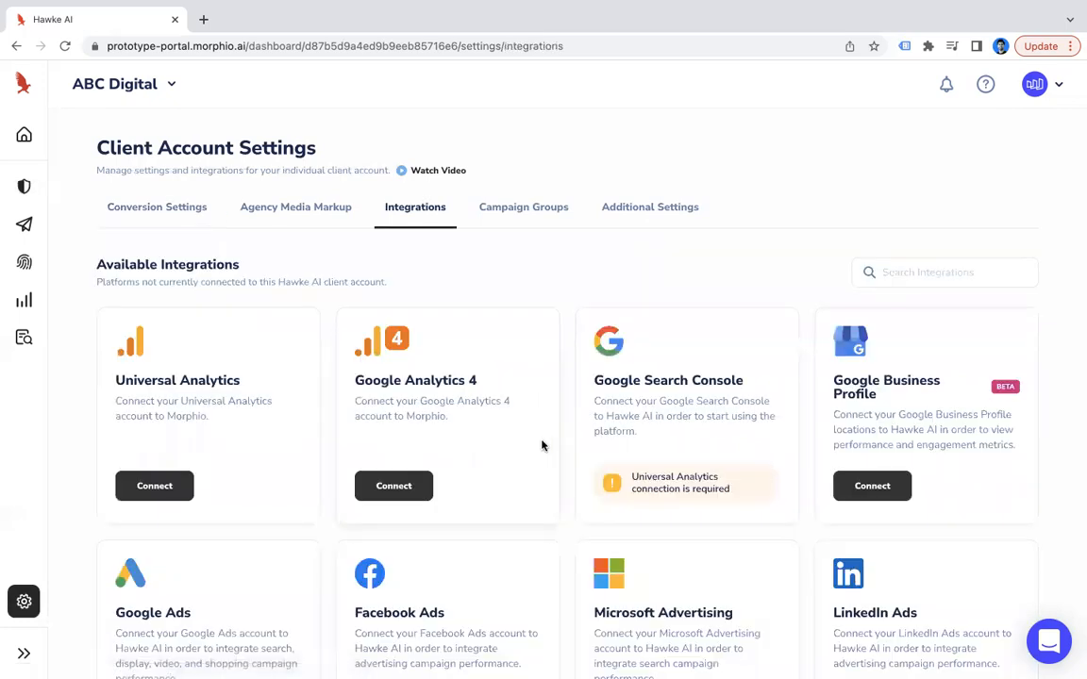
- Start a Google Ads connection using the second saved Adwords login and choose Morphio as the Google Ads account
{"action": "scroll", "coordinate": [519, 453], "scroll_direction": "down", "scroll_amount": 1}
{"action": "left_click", "coordinate": [168, 628]}
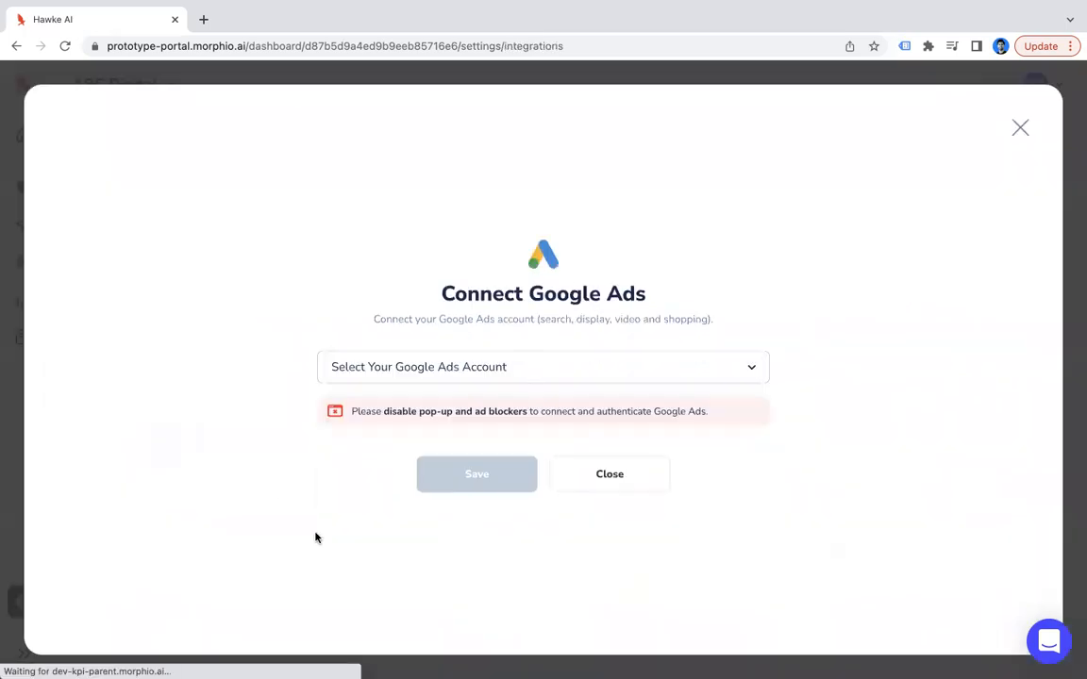
{"action": "left_click", "coordinate": [554, 368]}
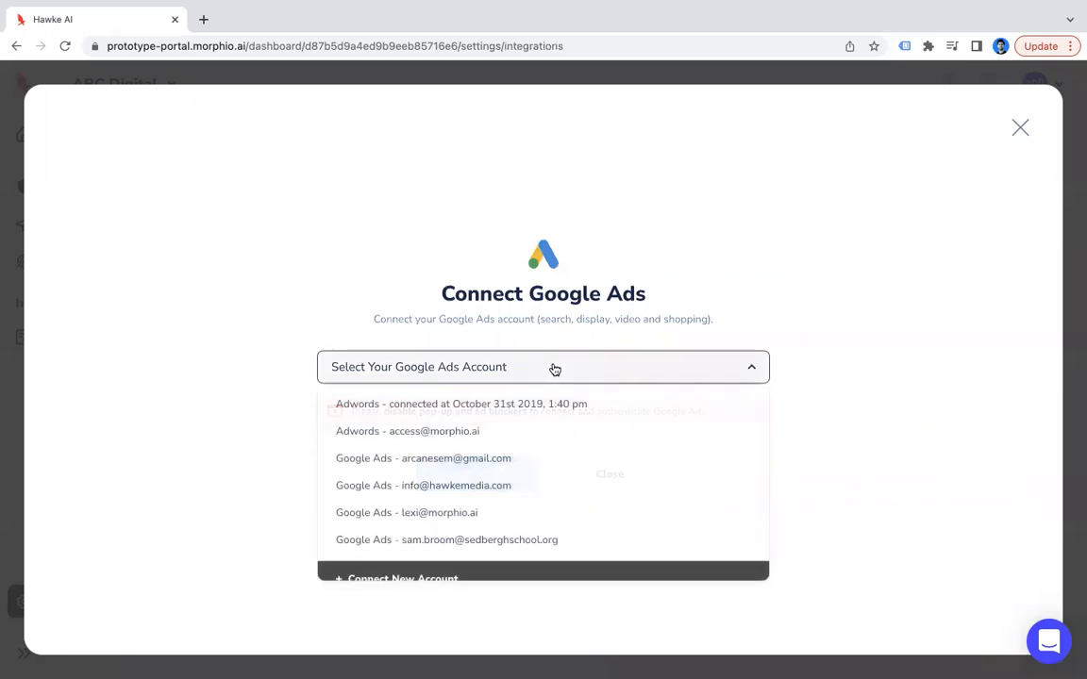
{"action": "left_click", "coordinate": [442, 430]}
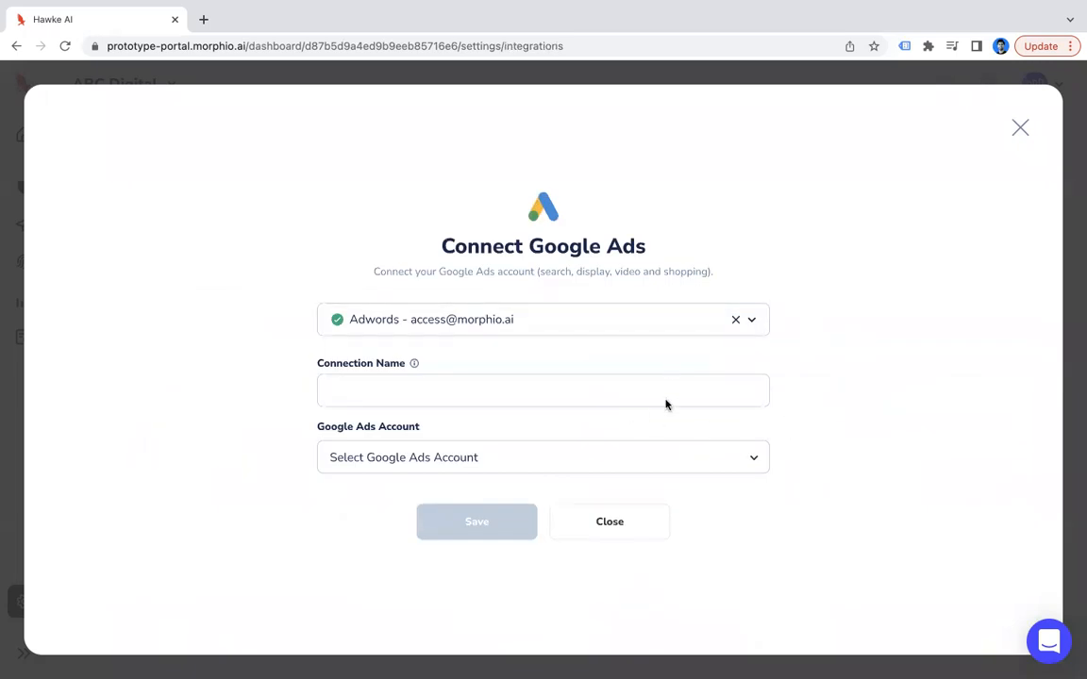
{"action": "left_click", "coordinate": [404, 457]}
{"action": "left_click", "coordinate": [362, 528]}
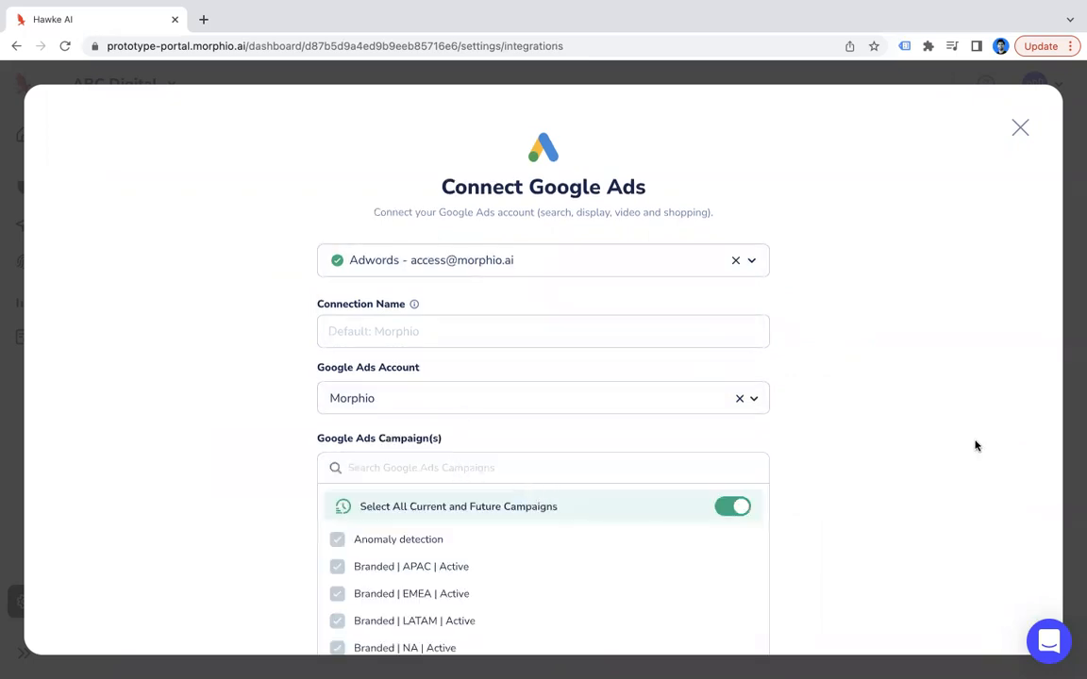
- Name the connection "Google Ads", keep all current and future campaigns selected, and save the integration
{"action": "scroll", "coordinate": [912, 488], "scroll_direction": "down", "scroll_amount": 2}
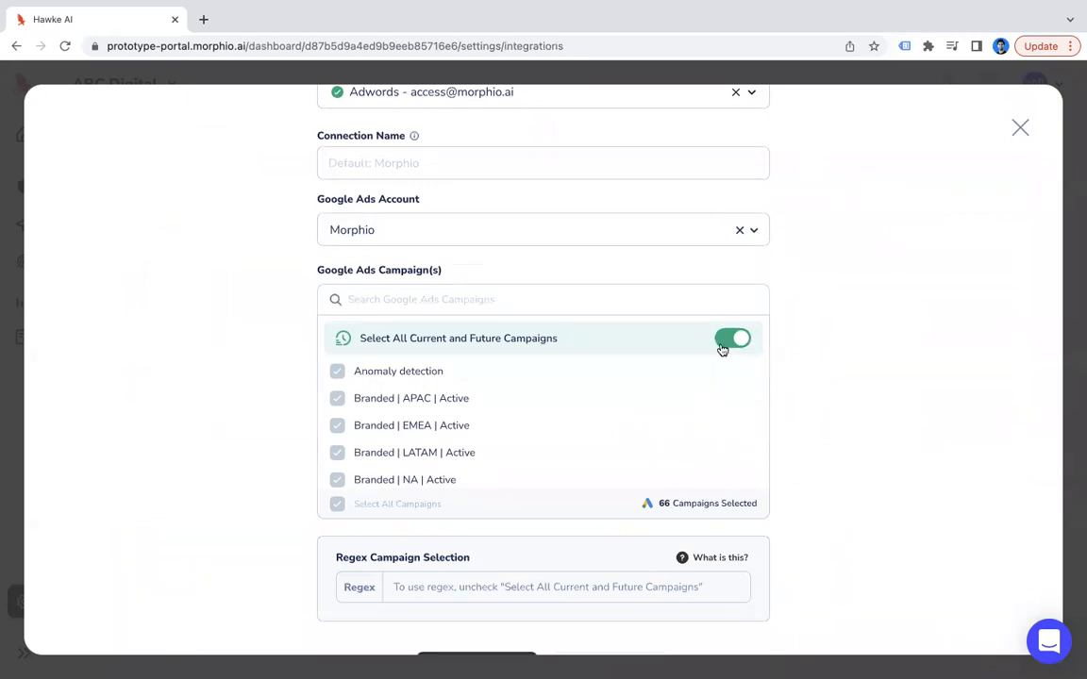
{"action": "scroll", "coordinate": [710, 400], "scroll_direction": "down", "scroll_amount": 2}
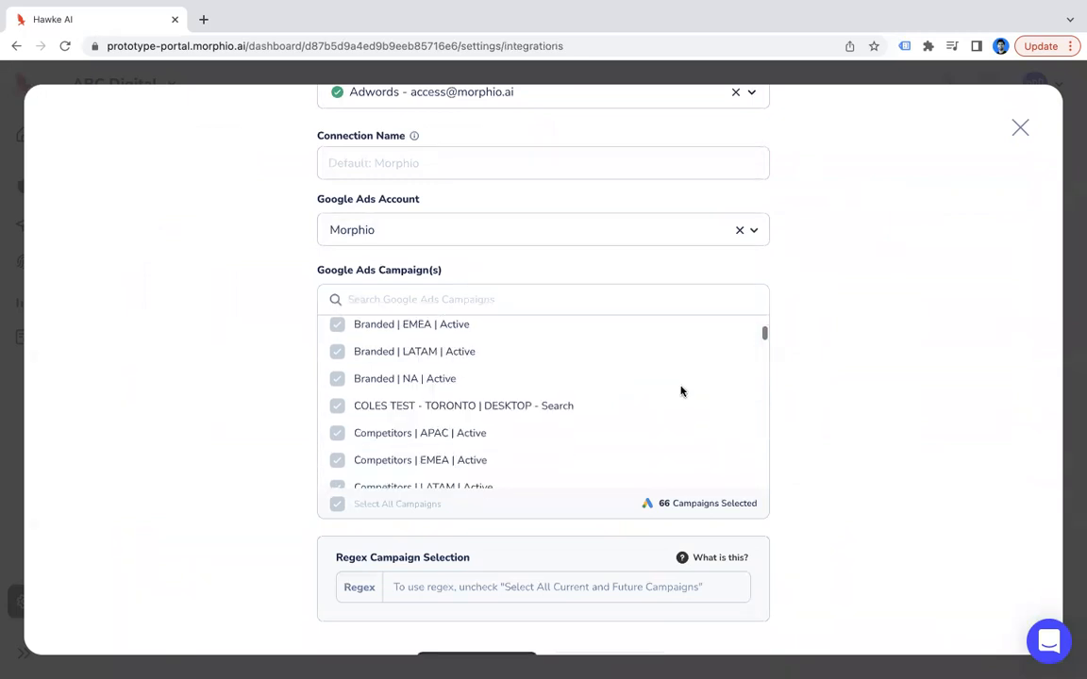
{"action": "scroll", "coordinate": [681, 390], "scroll_direction": "up", "scroll_amount": 1}
{"action": "left_click", "coordinate": [425, 158]}
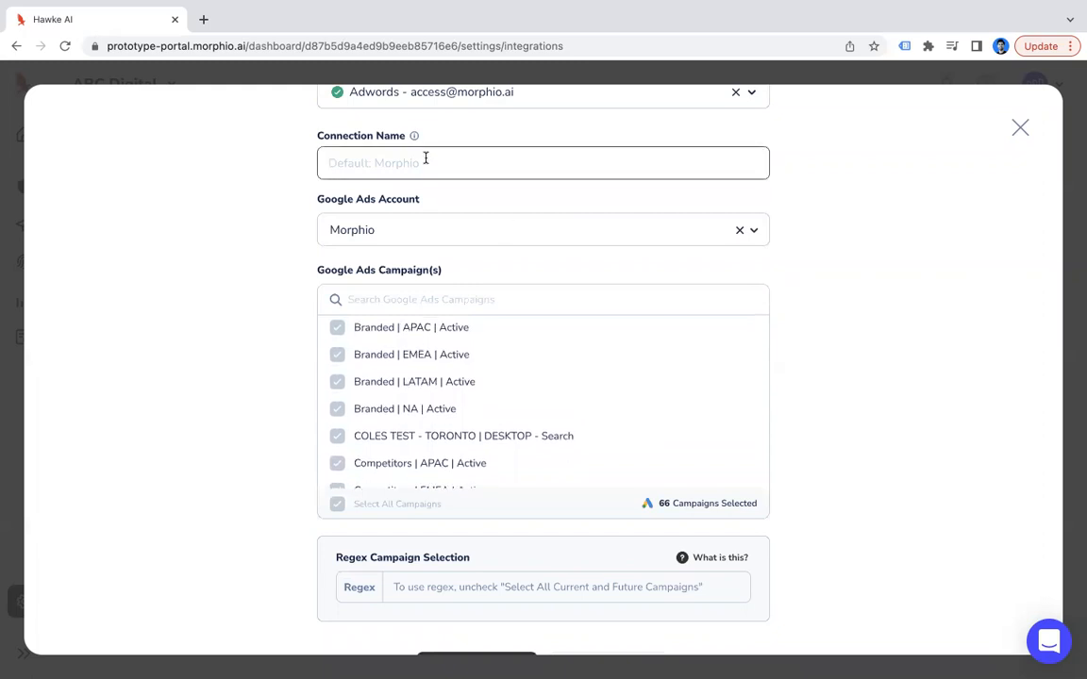
{"action": "type", "text": "Google Ads"}
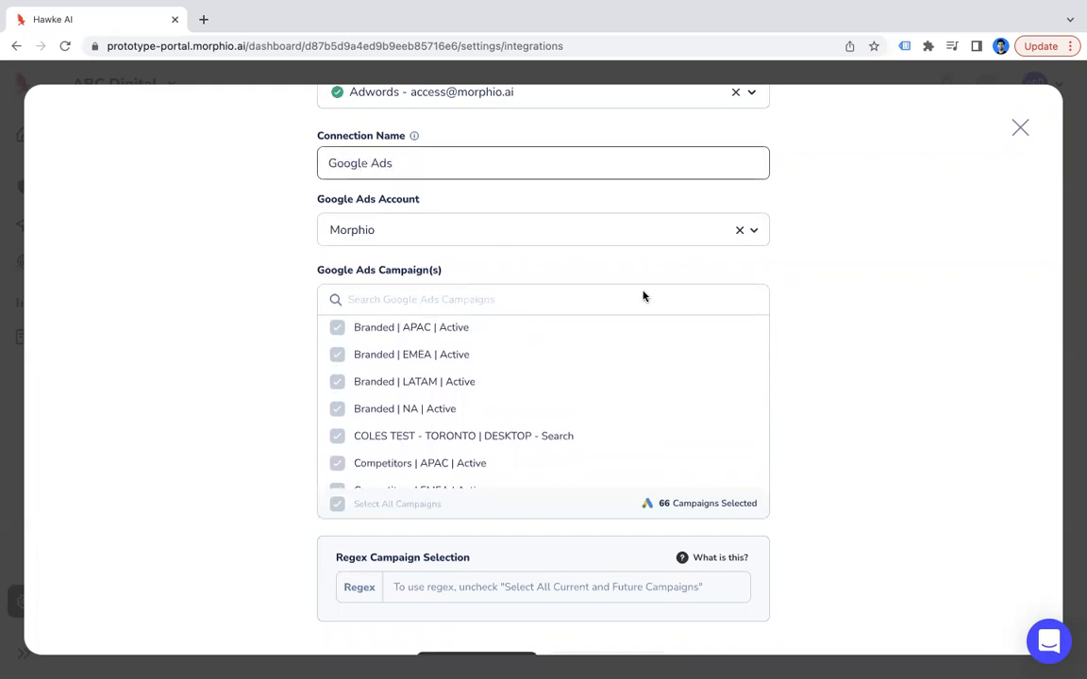
{"action": "scroll", "coordinate": [793, 357], "scroll_direction": "down", "scroll_amount": 2}
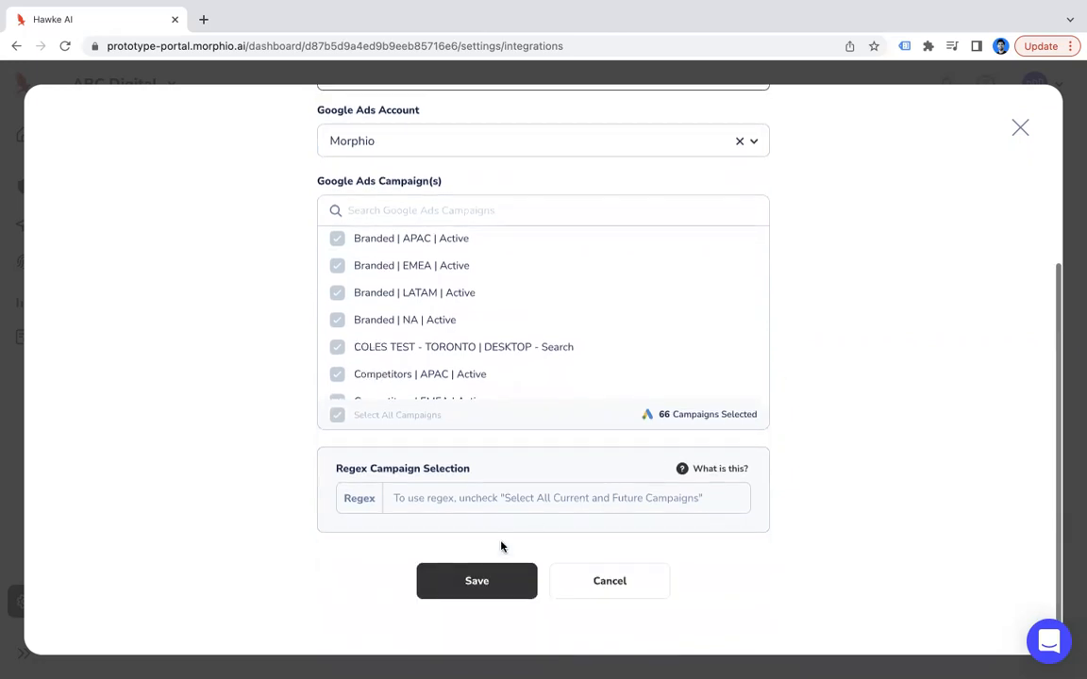
{"action": "left_click", "coordinate": [476, 580]}
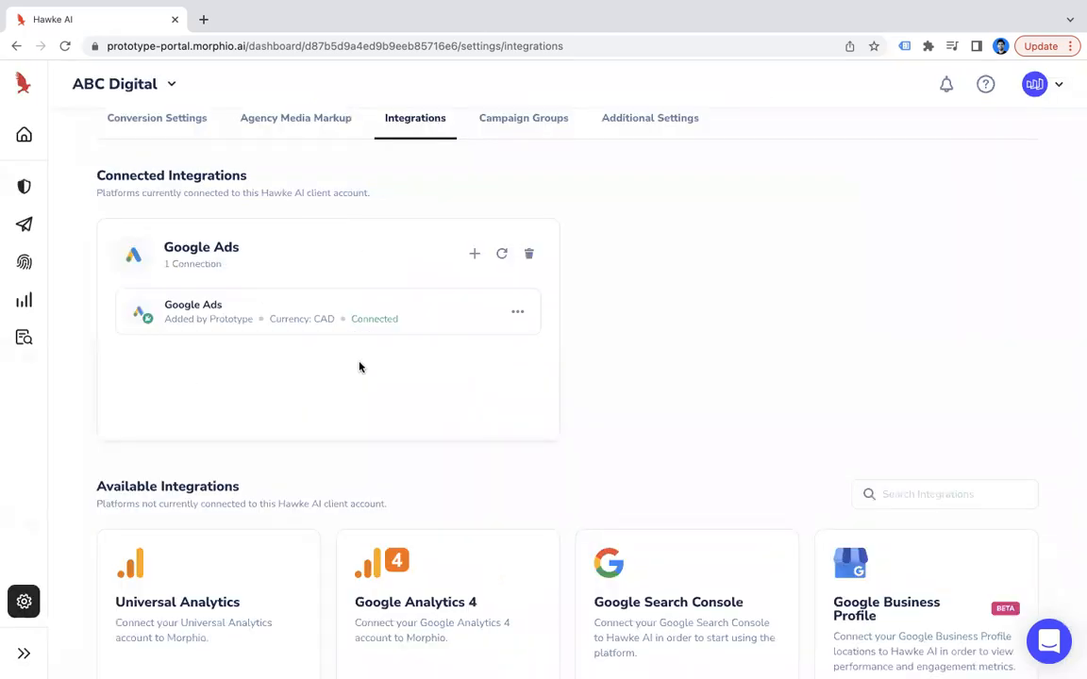
- Open the conversion settings through the dashboard's Customize Conversion Settings action and review the sales and lead categories for Google Ads conversions
{"action": "scroll", "coordinate": [391, 303], "scroll_direction": "up", "scroll_amount": 2}
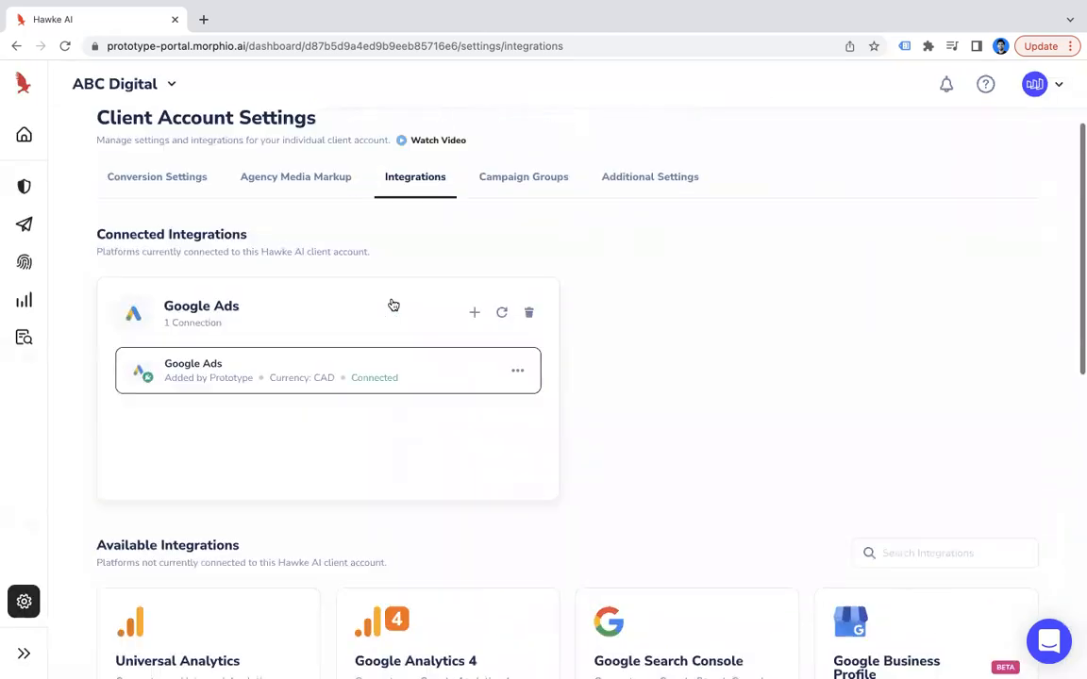
{"action": "left_click", "coordinate": [172, 191]}
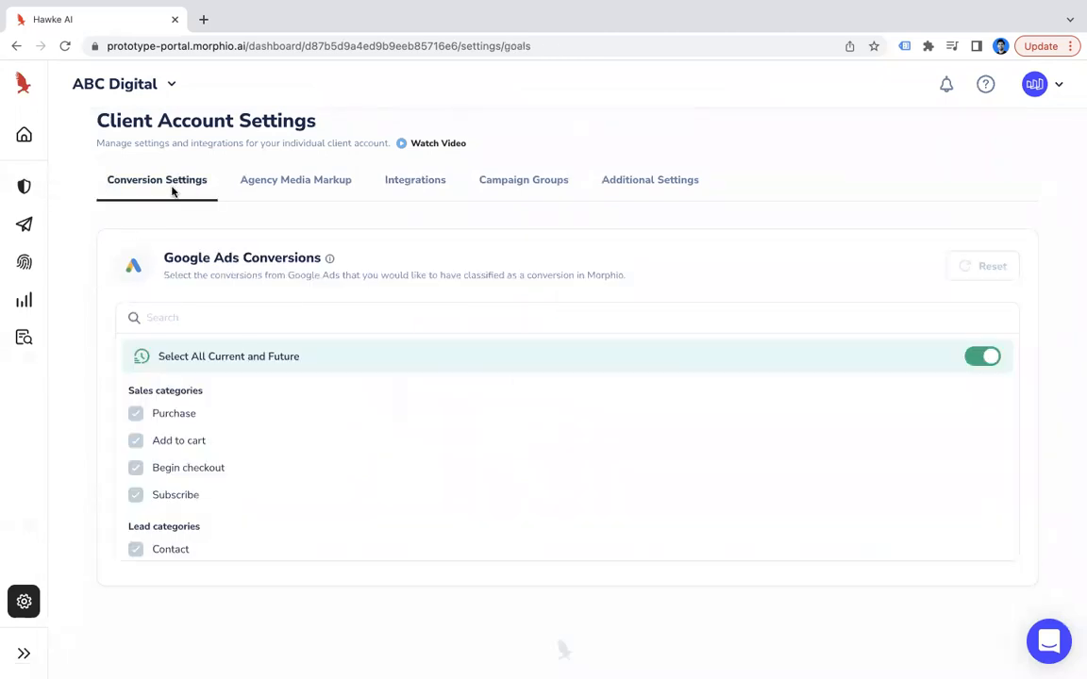
{"action": "left_click", "coordinate": [24, 187]}
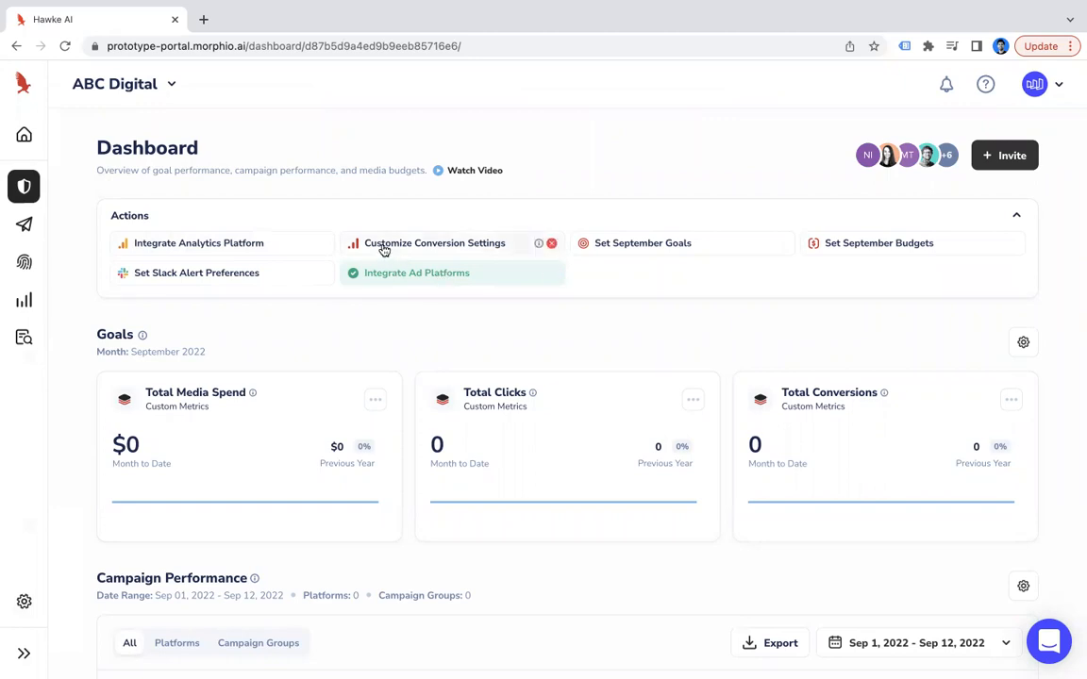
{"action": "left_click", "coordinate": [384, 249]}
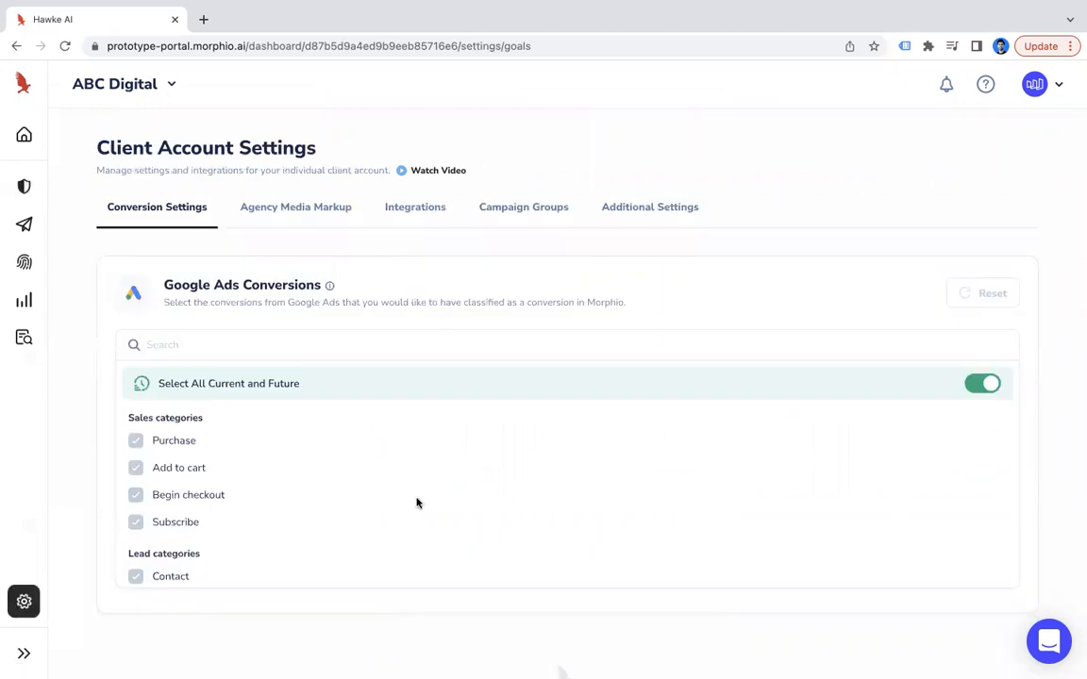
{"action": "scroll", "coordinate": [321, 494], "scroll_direction": "down", "scroll_amount": 2}
{"action": "scroll", "coordinate": [262, 454], "scroll_direction": "up", "scroll_amount": 2}
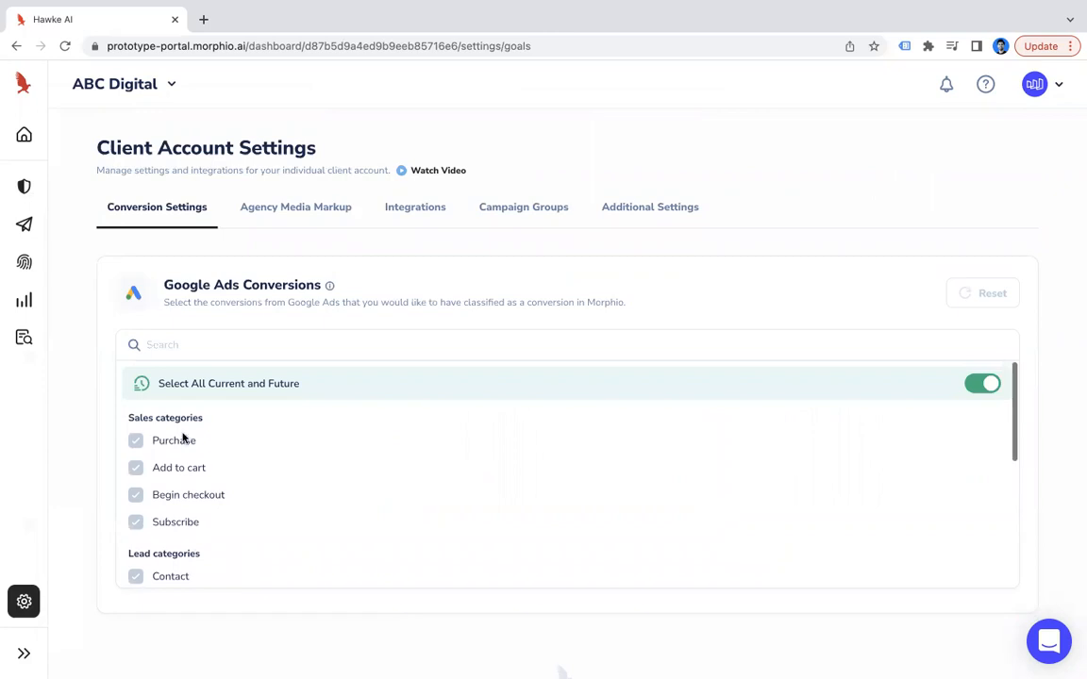
{"action": "scroll", "coordinate": [171, 463], "scroll_direction": "down", "scroll_amount": 6}
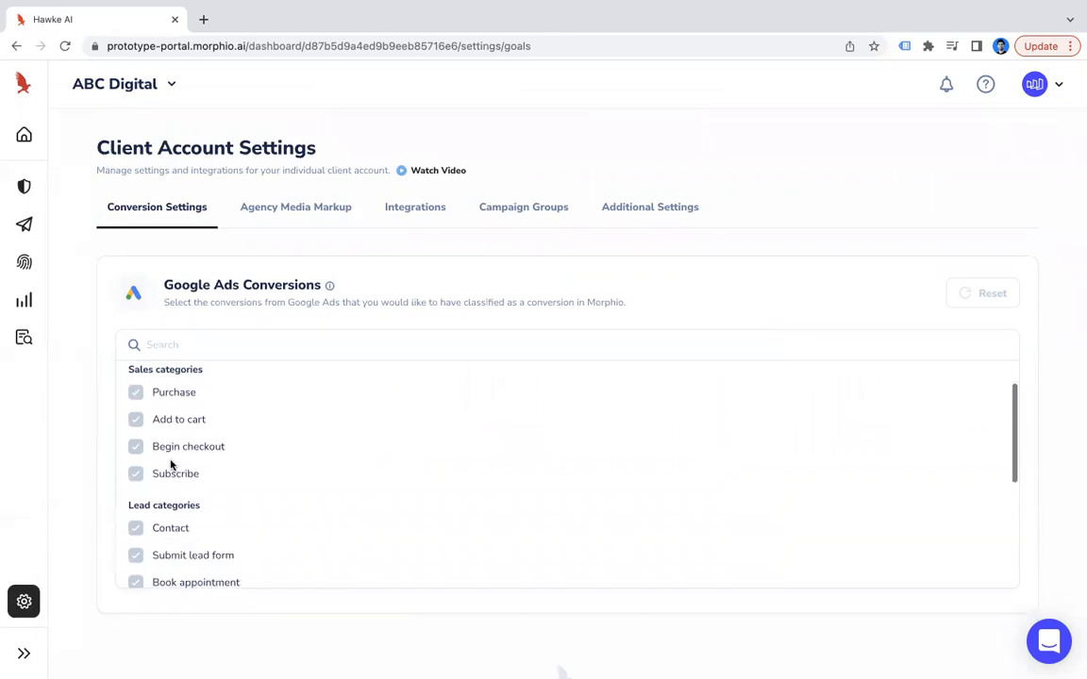
{"action": "scroll", "coordinate": [171, 463], "scroll_direction": "down", "scroll_amount": 1}
{"action": "scroll", "coordinate": [171, 463], "scroll_direction": "up", "scroll_amount": 6}
{"action": "scroll", "coordinate": [170, 463], "scroll_direction": "up", "scroll_amount": 1}
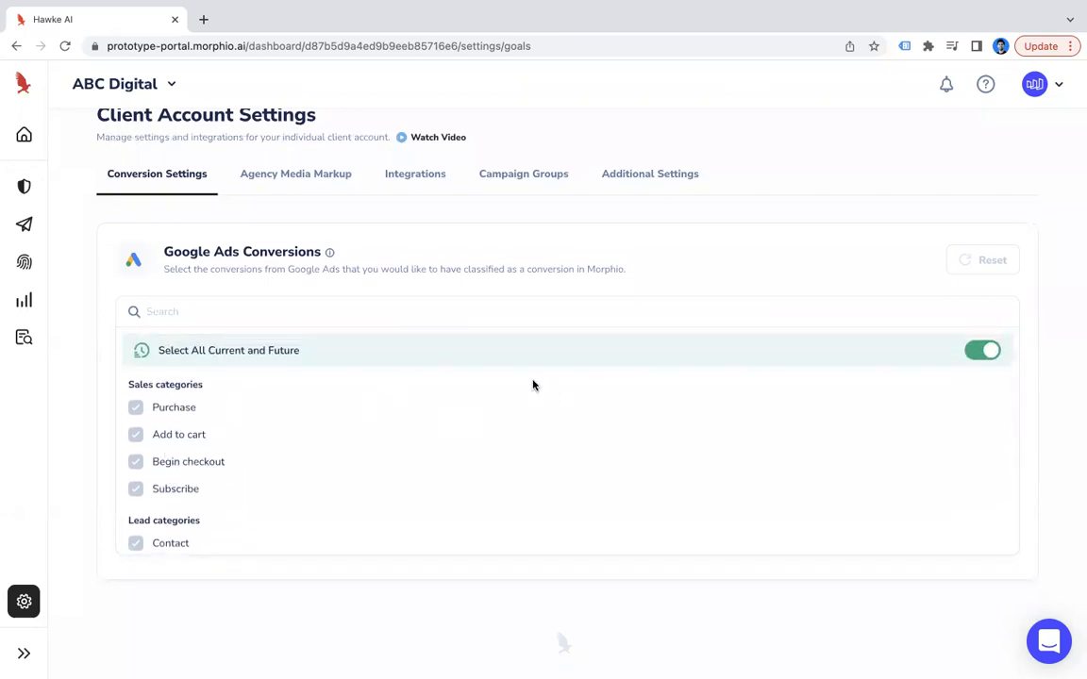
- Switch off Select All Current and Future, choose only Purchase as the Google Ads conversion, save the changes, and return to the dashboard
{"action": "left_click", "coordinate": [986, 350]}
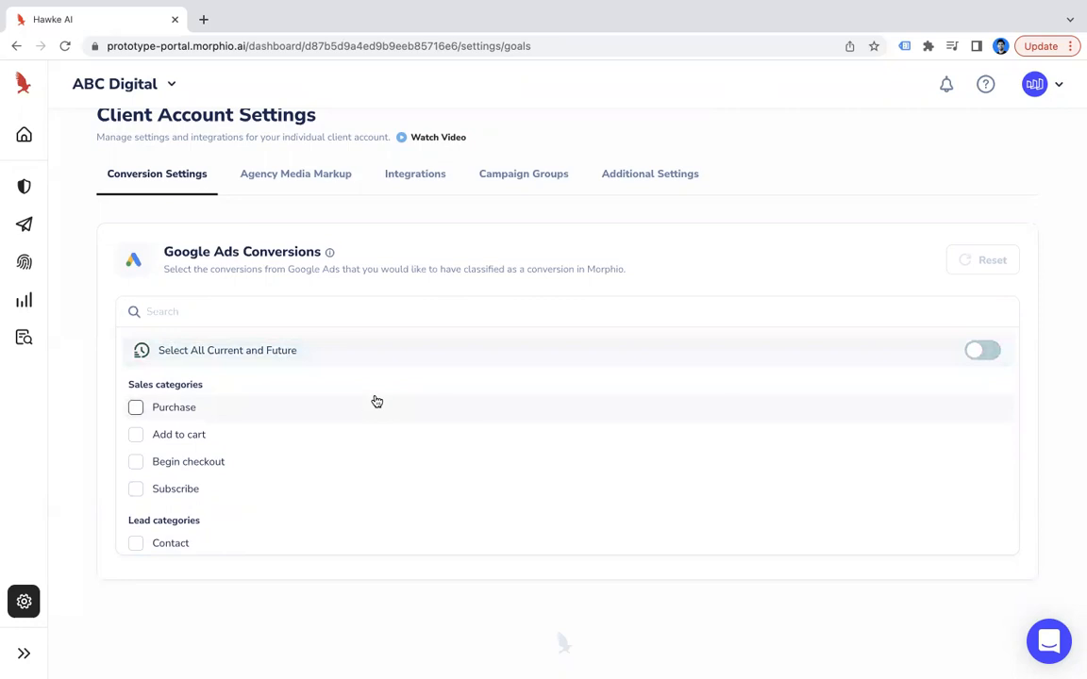
{"action": "left_click", "coordinate": [136, 408]}
{"action": "scroll", "coordinate": [208, 521], "scroll_direction": "down", "scroll_amount": 4}
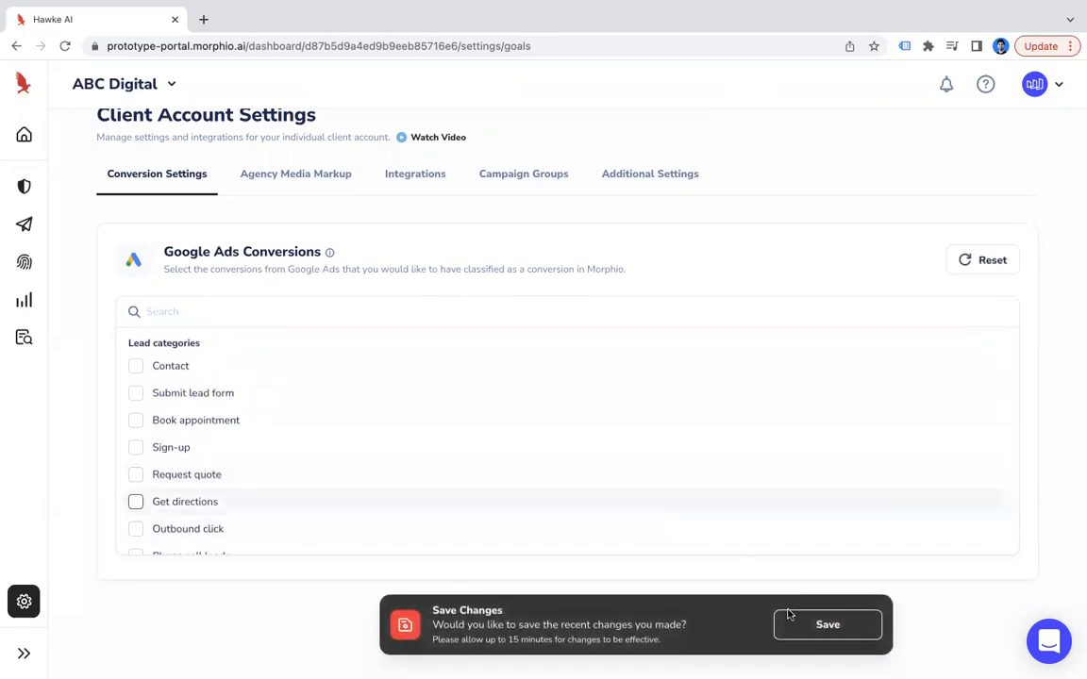
{"action": "left_click", "coordinate": [862, 629]}
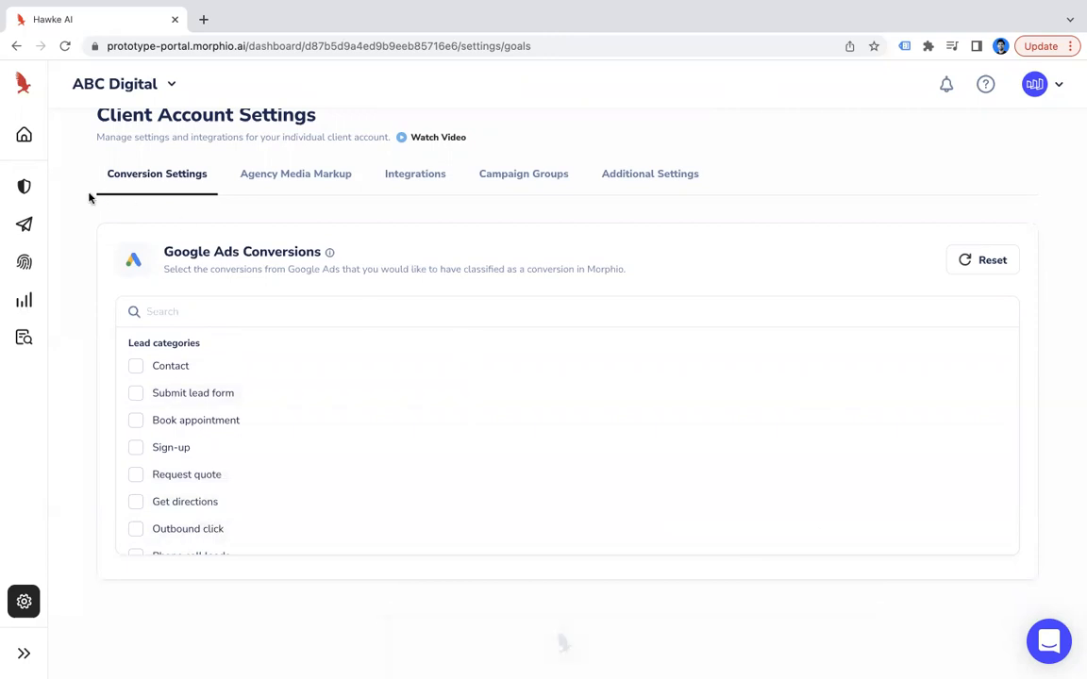
{"action": "left_click", "coordinate": [27, 186]}
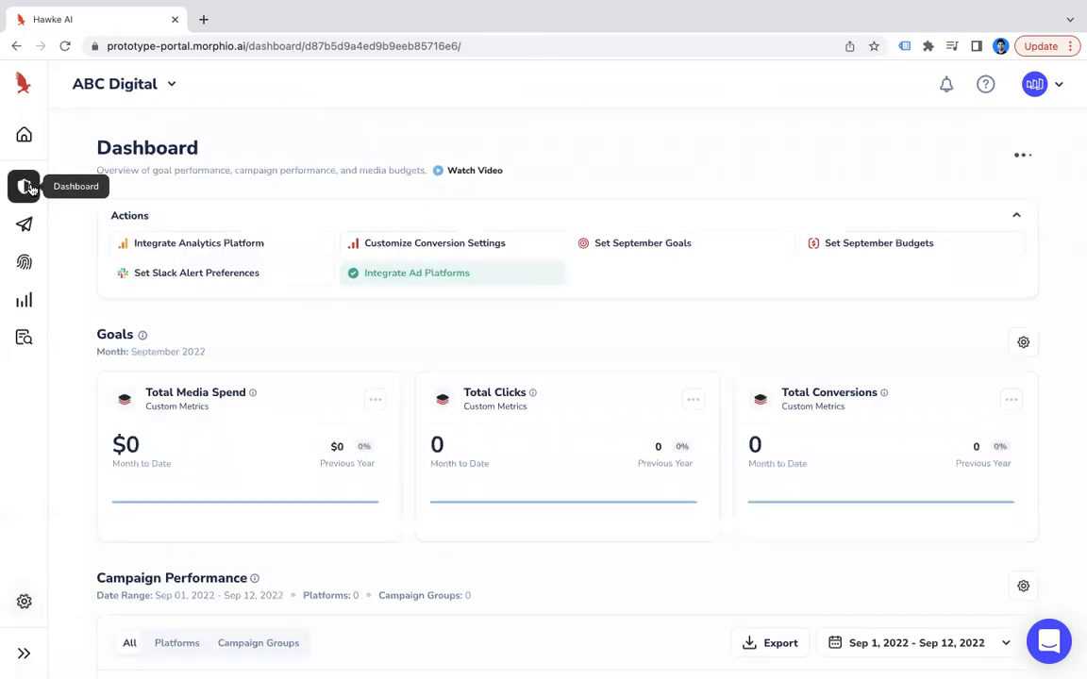
- Open the reporting goals page through the dashboard's Set September Goals action and return to the dashboard
{"action": "mouse_move", "coordinate": [675, 260]}
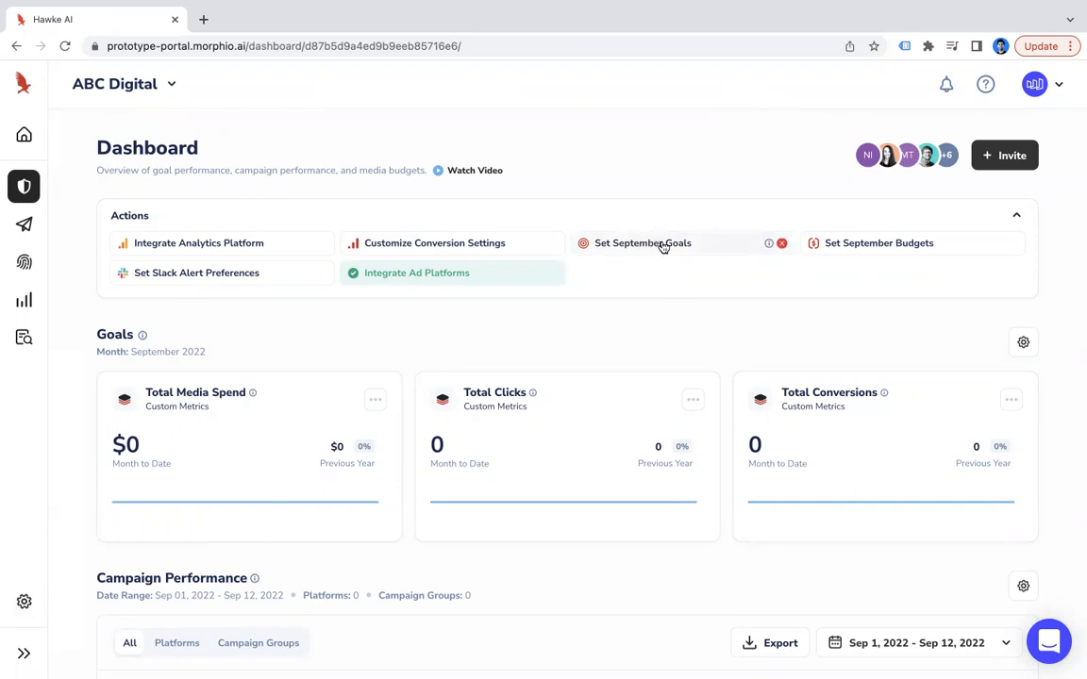
{"action": "left_click", "coordinate": [675, 245]}
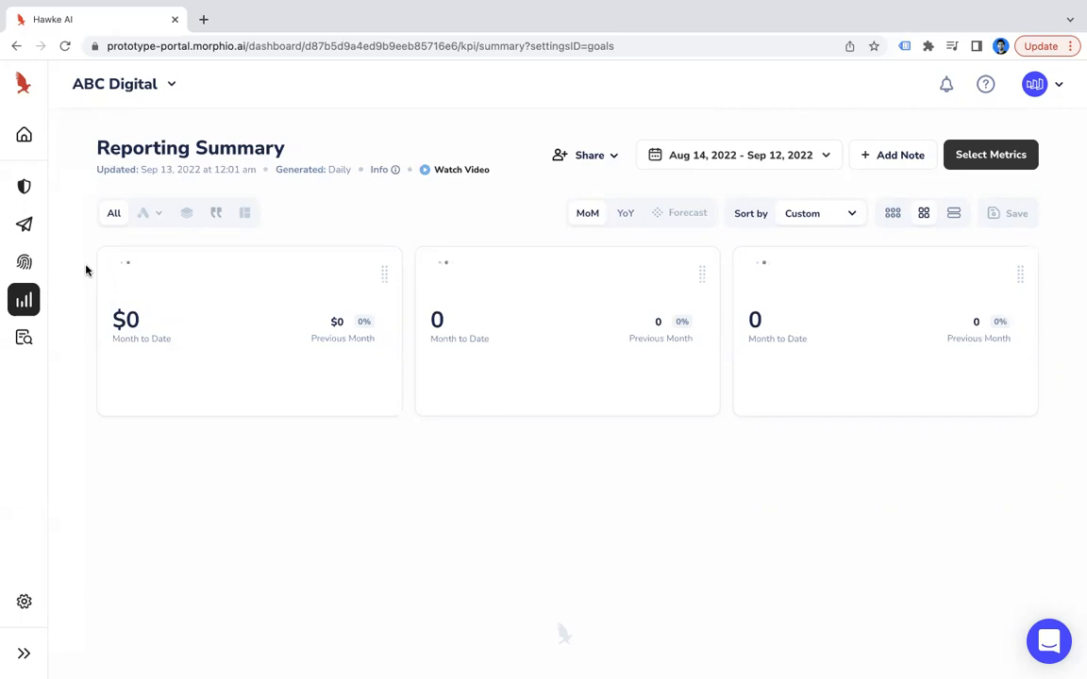
{"action": "left_click", "coordinate": [24, 601]}
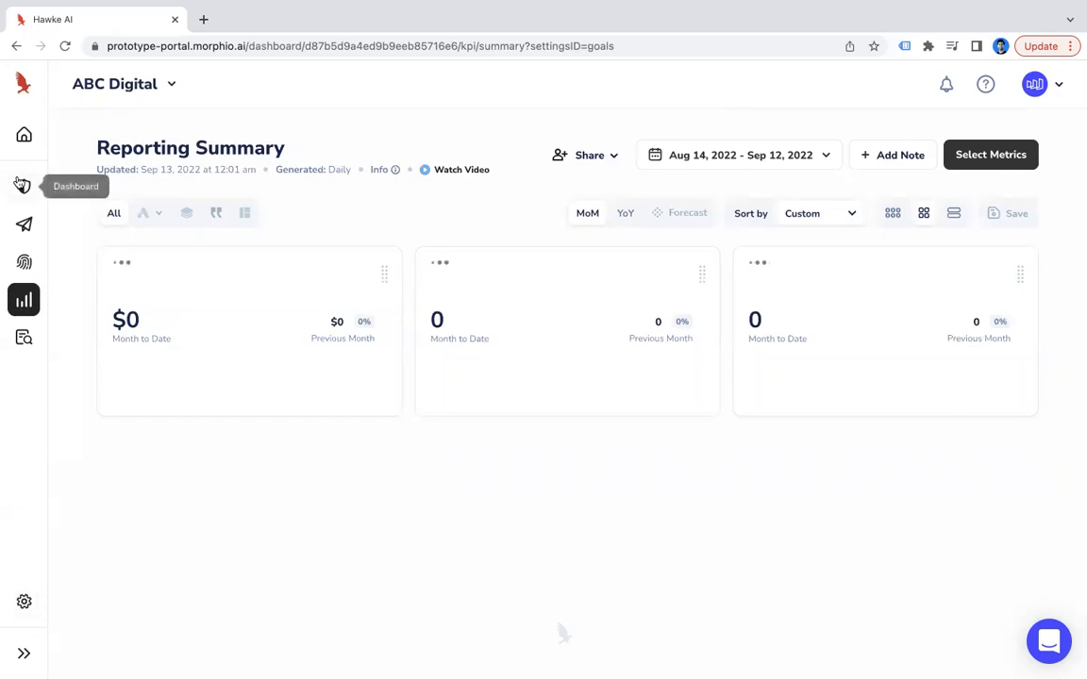
{"action": "left_click", "coordinate": [24, 186]}
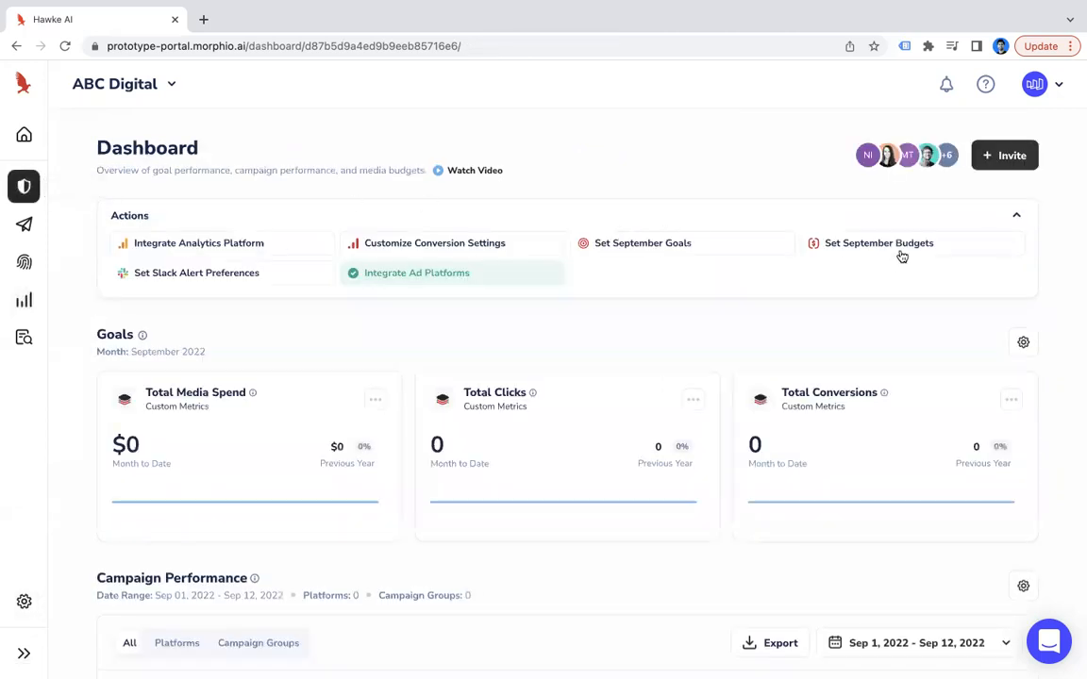
- Open the budget settings through the Set September Budgets action and set the September 2022 Google Ads media budget to $10,000
{"action": "left_click", "coordinate": [878, 247]}
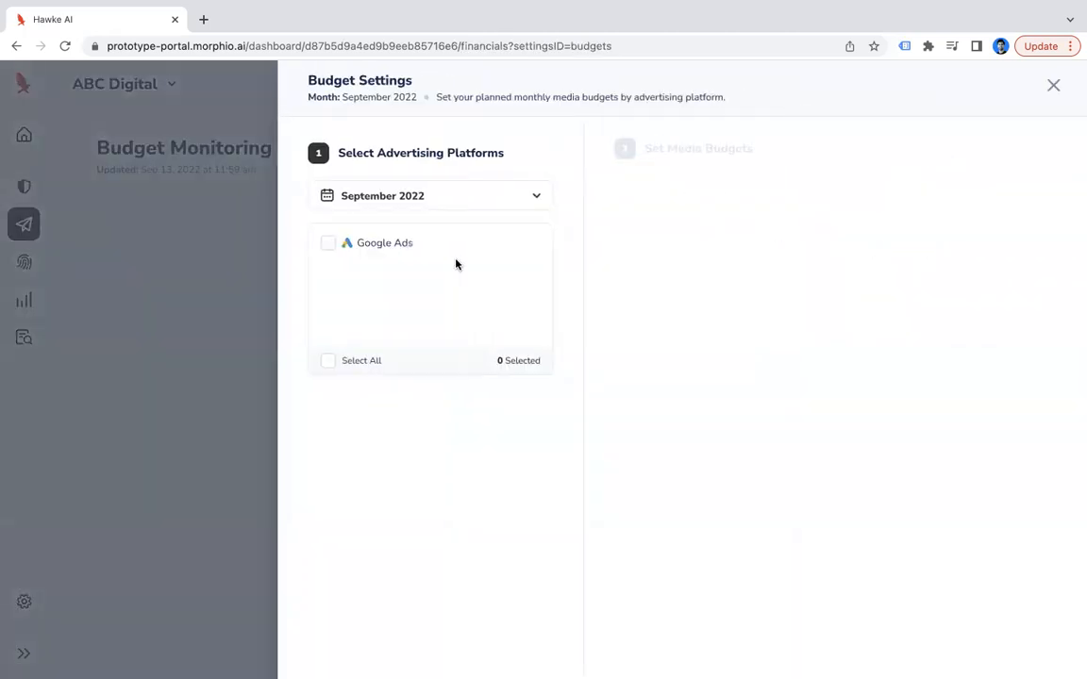
{"action": "left_click", "coordinate": [340, 244]}
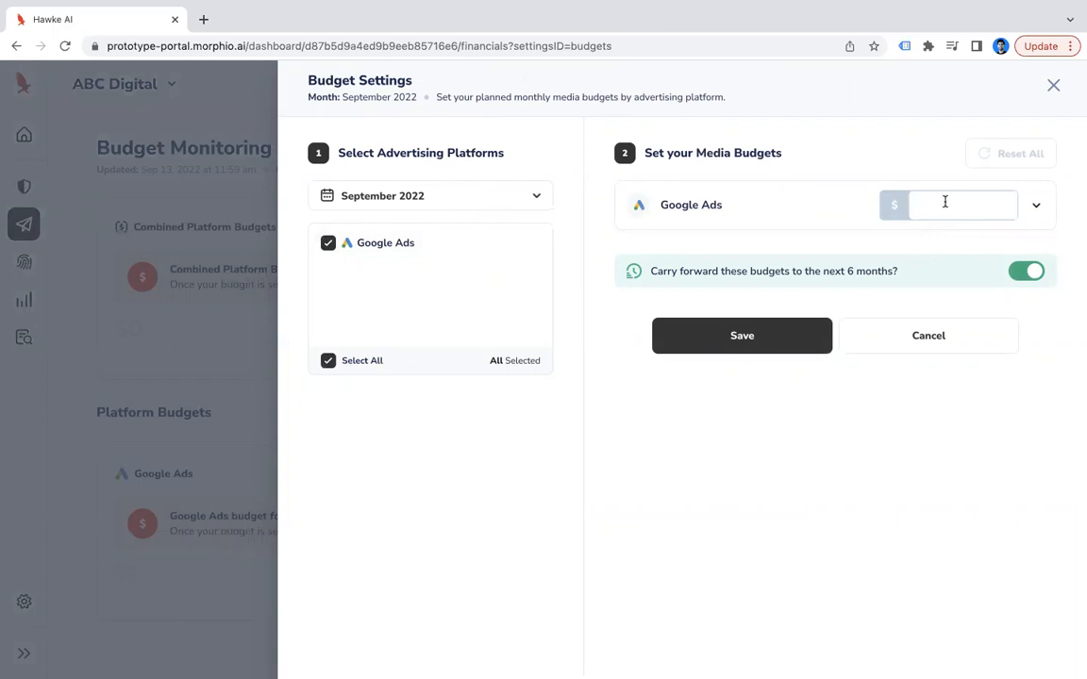
{"action": "left_click", "coordinate": [944, 201]}
{"action": "type", "text": "10"}
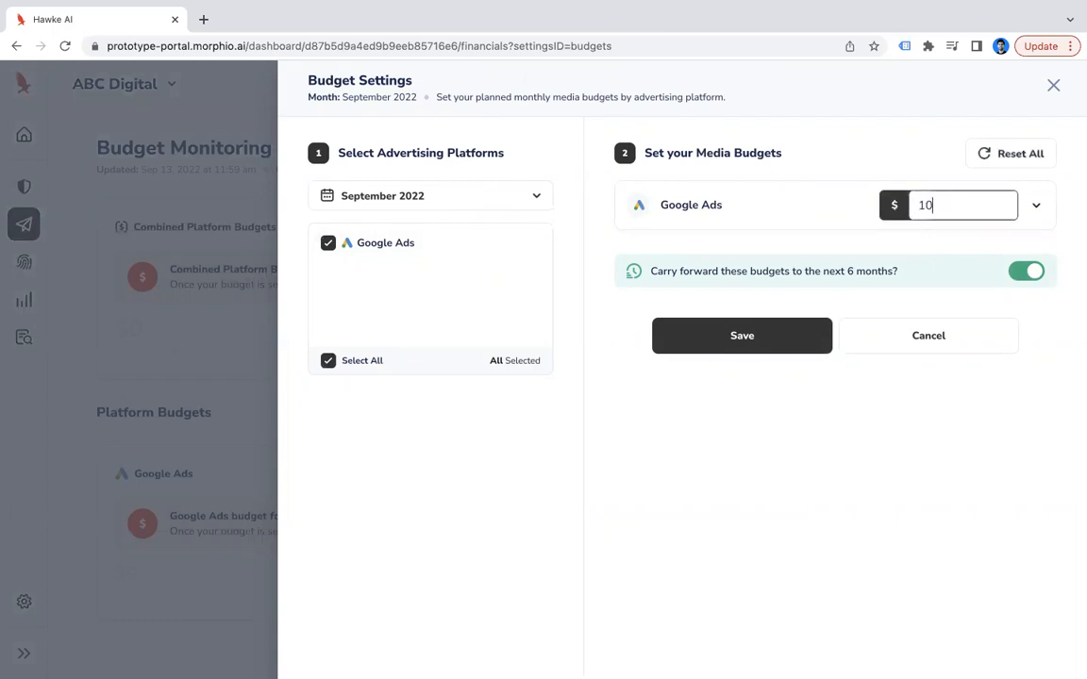
{"action": "type", "text": ",000"}
- Keep the budgets carried forward to the next 6 months, save the budget settings, and return to the dashboard
{"action": "left_click", "coordinate": [1021, 275]}
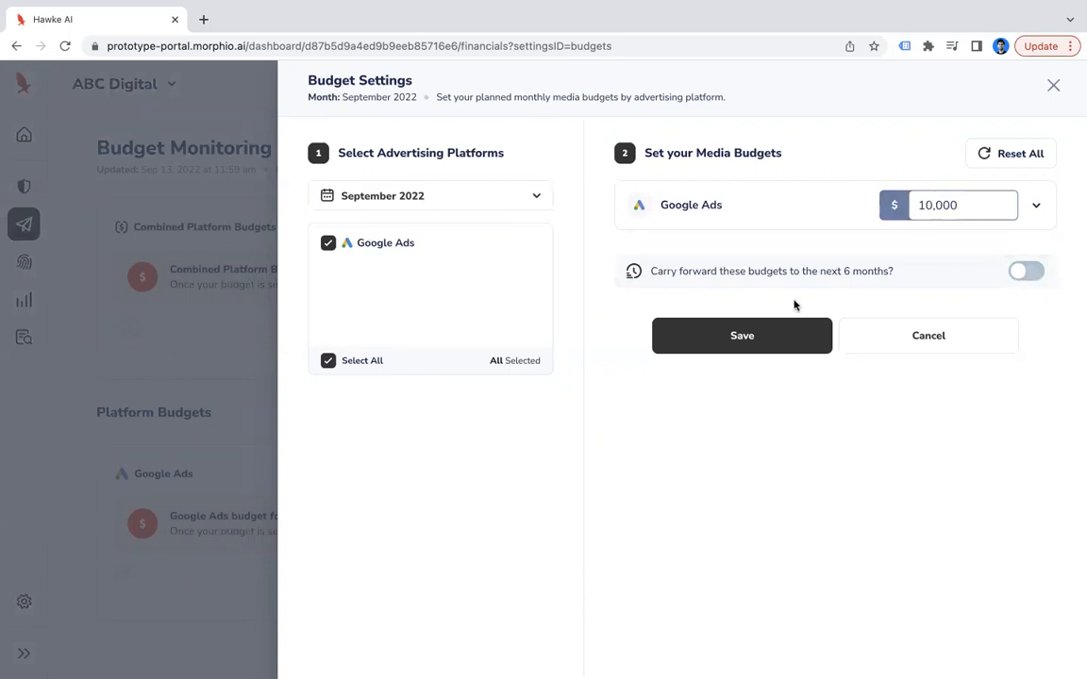
{"action": "left_click", "coordinate": [1033, 271]}
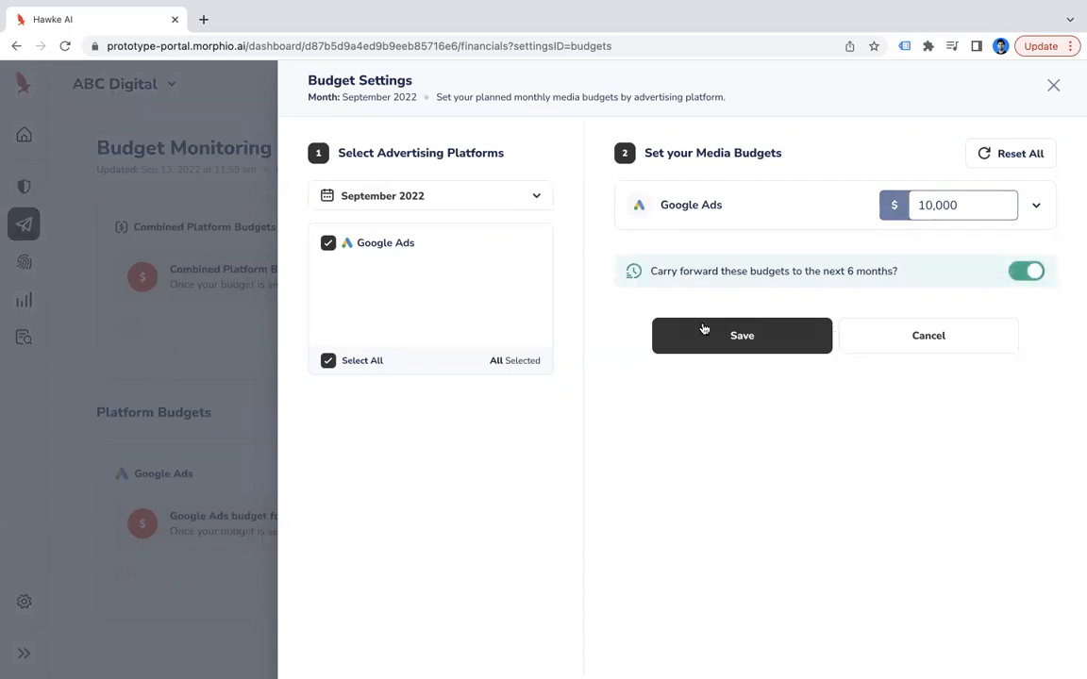
{"action": "left_click", "coordinate": [764, 343]}
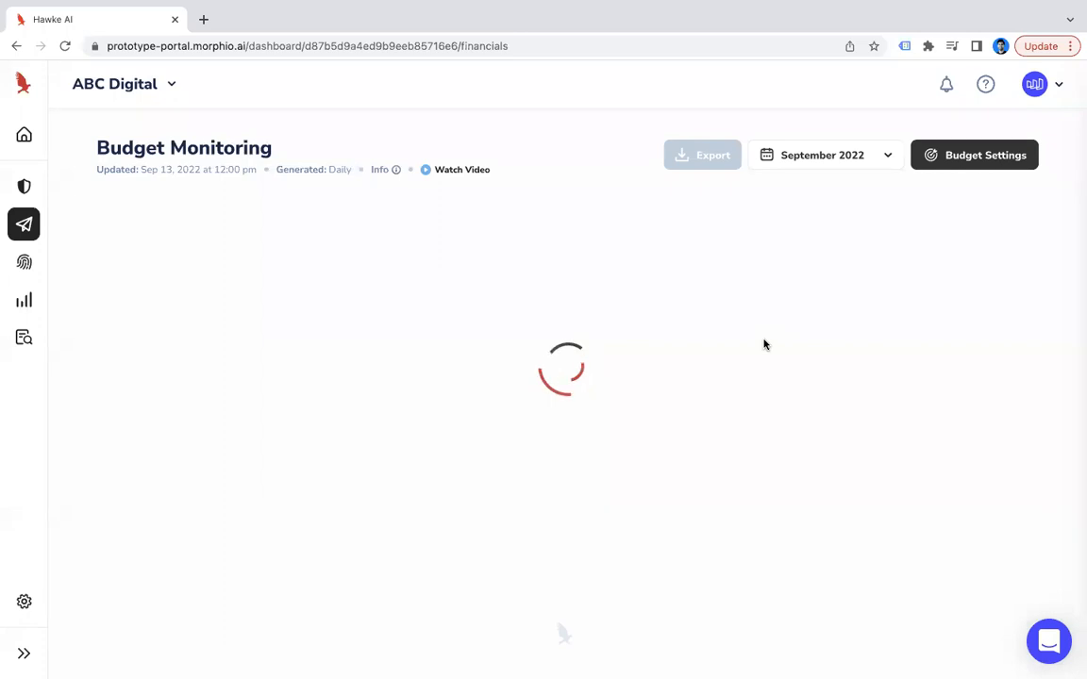
{"action": "left_click", "coordinate": [26, 187]}
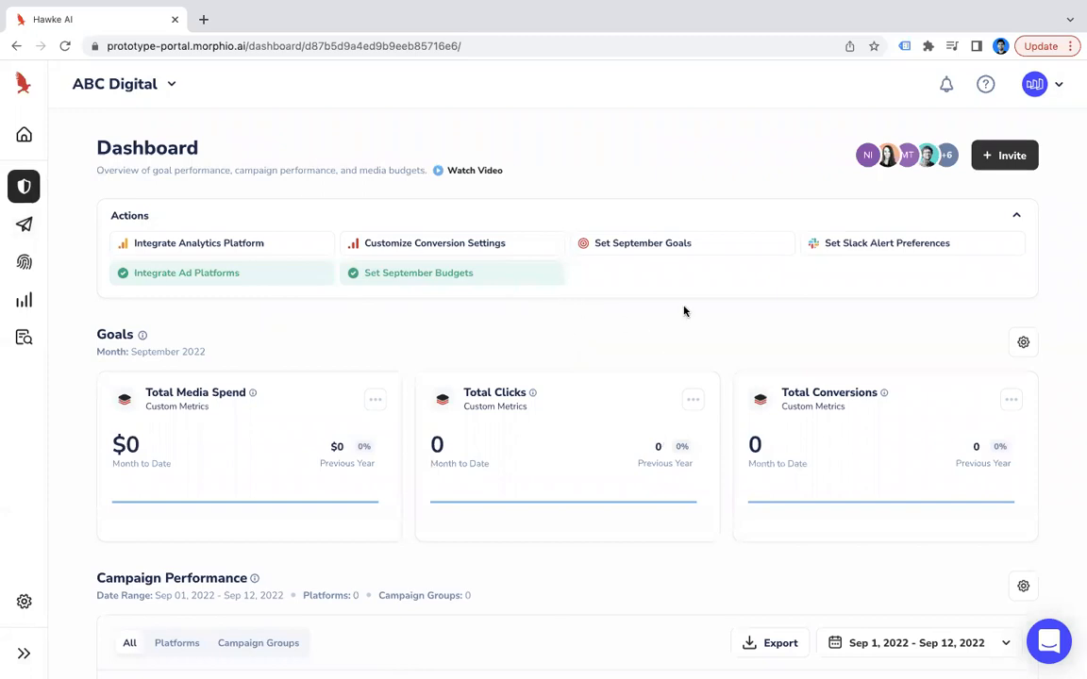
- Check the client's Additional Settings through the Set Slack Alert Preferences action and switch to the Platform Settings
{"action": "left_click", "coordinate": [872, 245]}
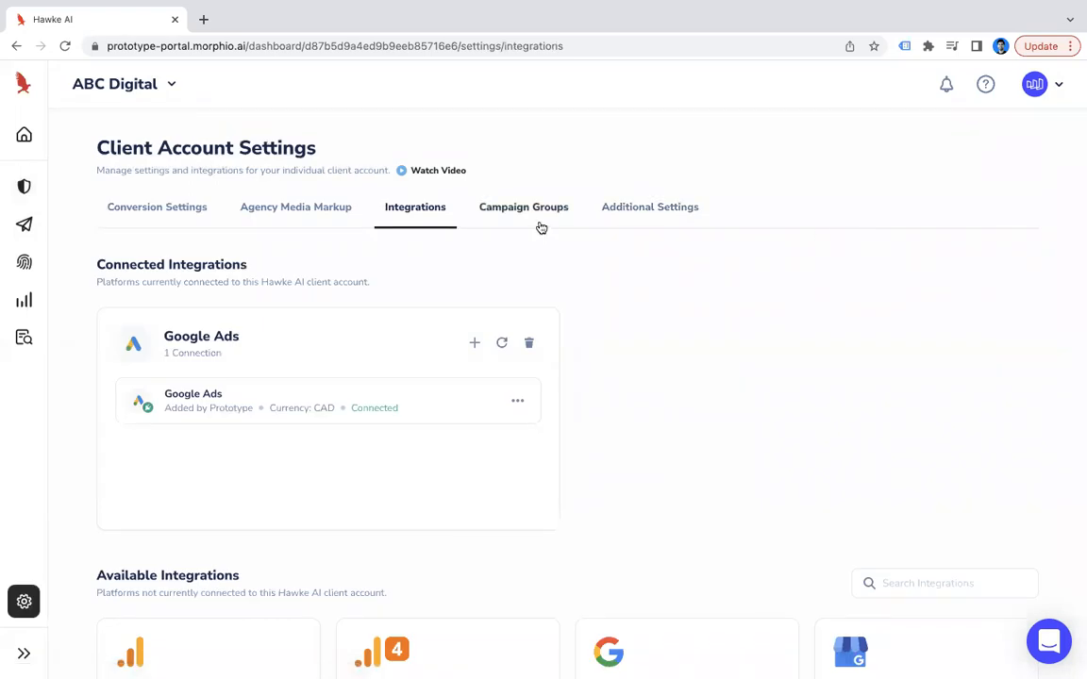
{"action": "left_click", "coordinate": [624, 218]}
{"action": "left_click", "coordinate": [1060, 87]}
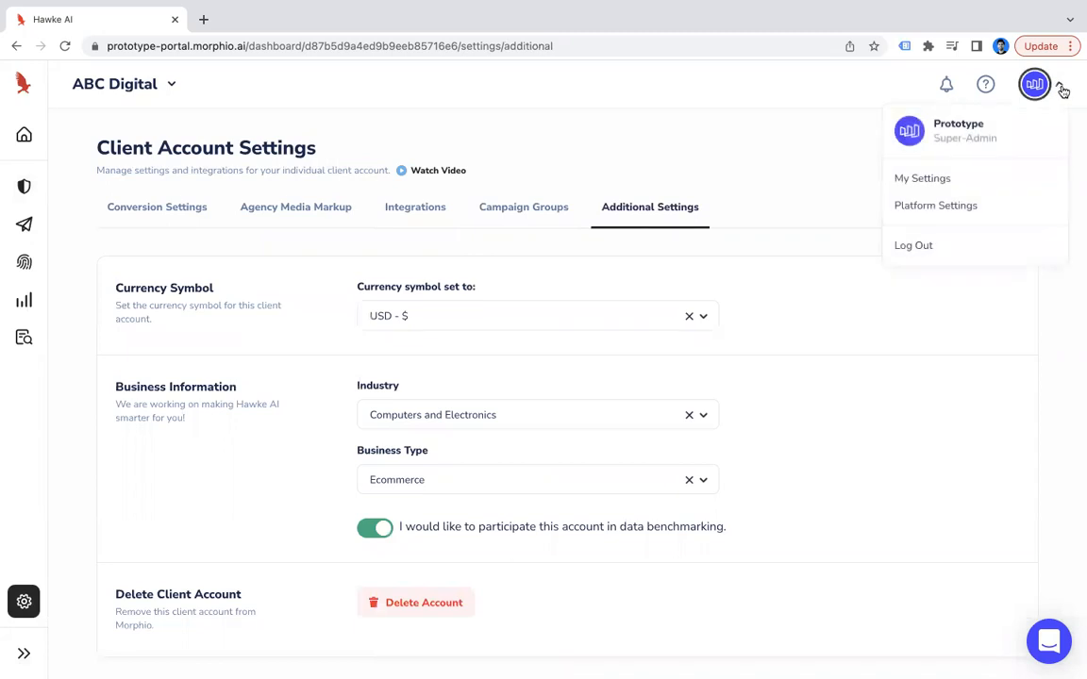
{"action": "left_click", "coordinate": [946, 207]}
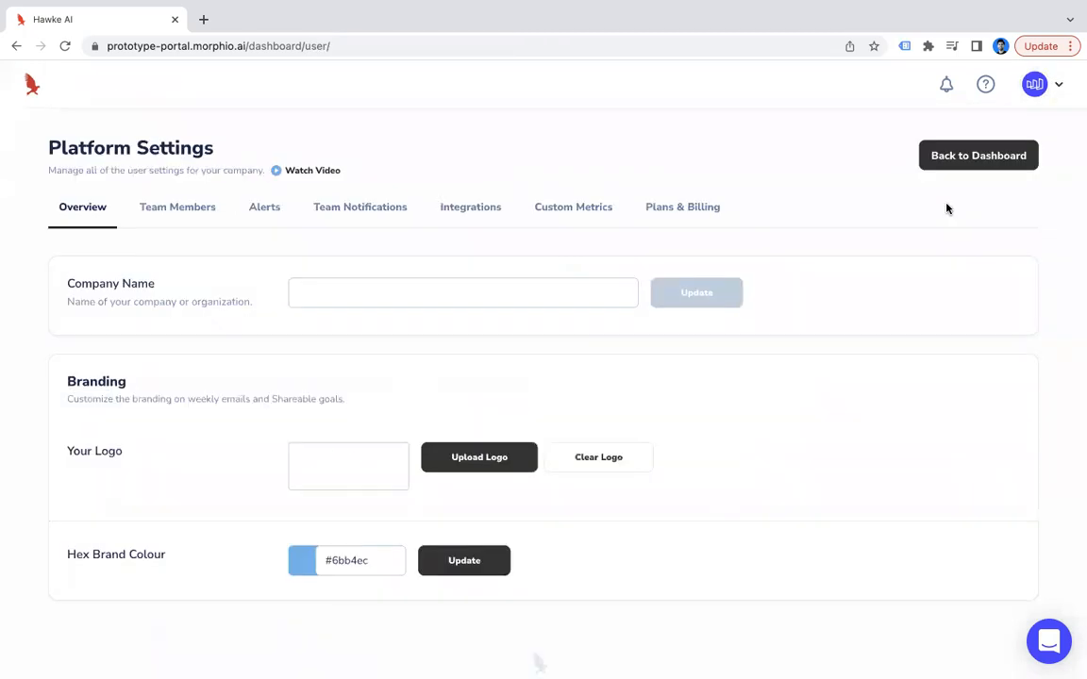
- Open the Team Notifications settings and find and select the team member whose notifications are being configured
{"action": "left_click", "coordinate": [334, 210]}
{"action": "left_click", "coordinate": [481, 368]}
{"action": "type", "text": "Shahru"}
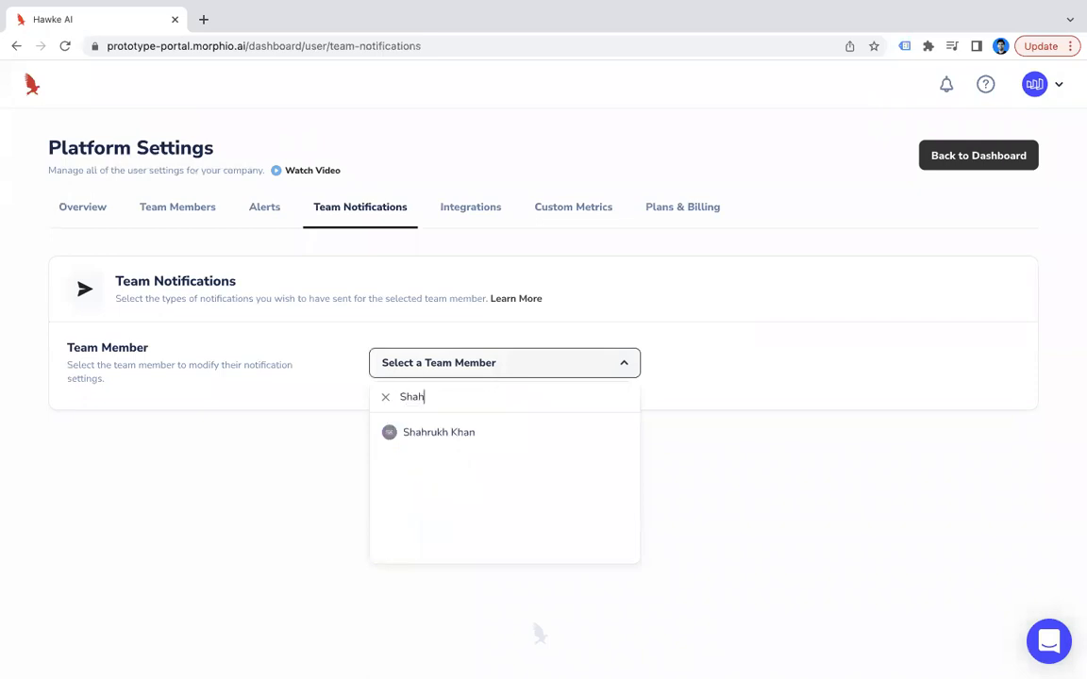
{"action": "left_click", "coordinate": [479, 430]}
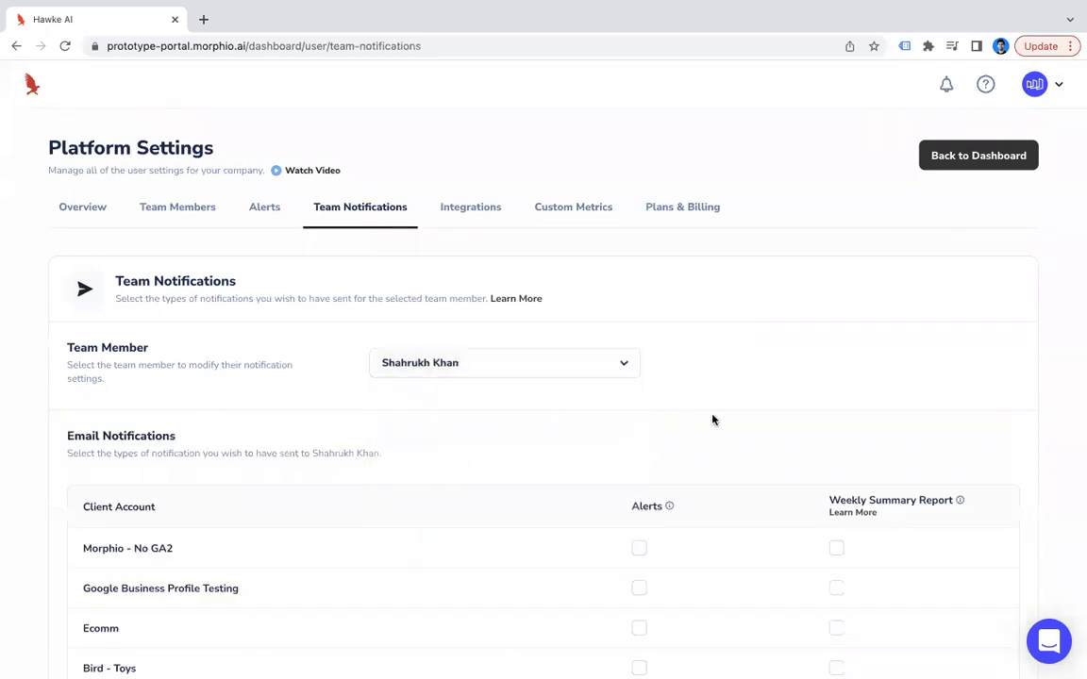
- Enable email Alerts for the ABC Digital client account for the selected team member and save the notification settings
{"action": "scroll", "coordinate": [708, 420], "scroll_direction": "down", "scroll_amount": 2}
{"action": "scroll", "coordinate": [436, 539], "scroll_direction": "down", "scroll_amount": 3}
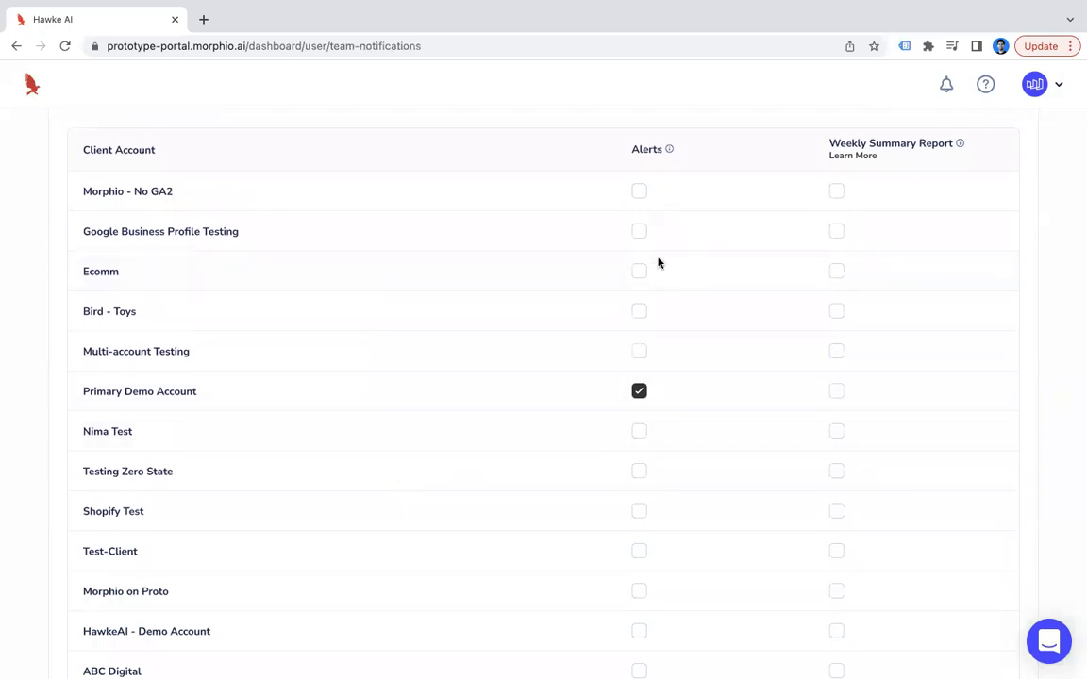
{"action": "scroll", "coordinate": [656, 261], "scroll_direction": "up", "scroll_amount": 2}
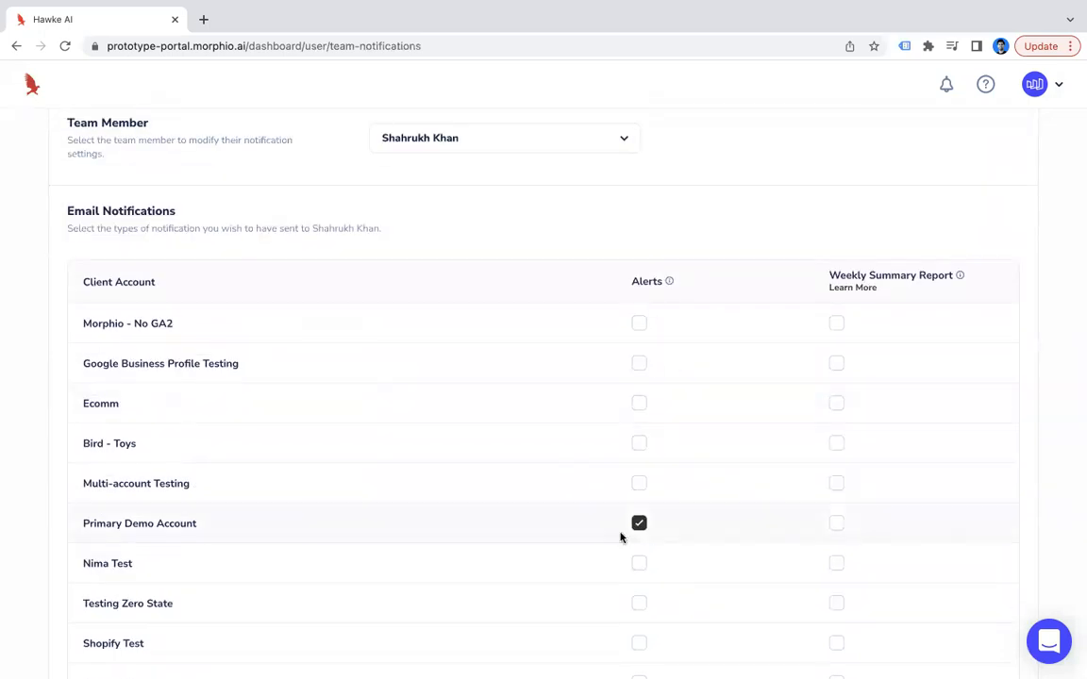
{"action": "scroll", "coordinate": [623, 536], "scroll_direction": "down", "scroll_amount": 3}
{"action": "left_click", "coordinate": [638, 496]}
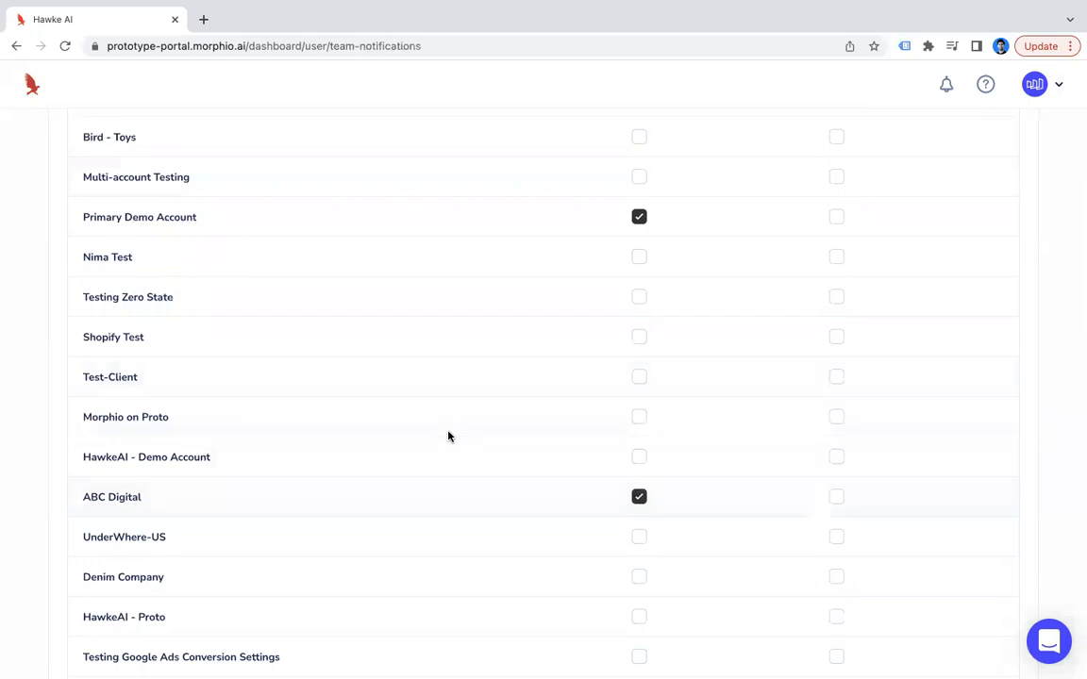
{"action": "scroll", "coordinate": [449, 437], "scroll_direction": "down", "scroll_amount": 4}
{"action": "scroll", "coordinate": [449, 437], "scroll_direction": "up", "scroll_amount": 12}
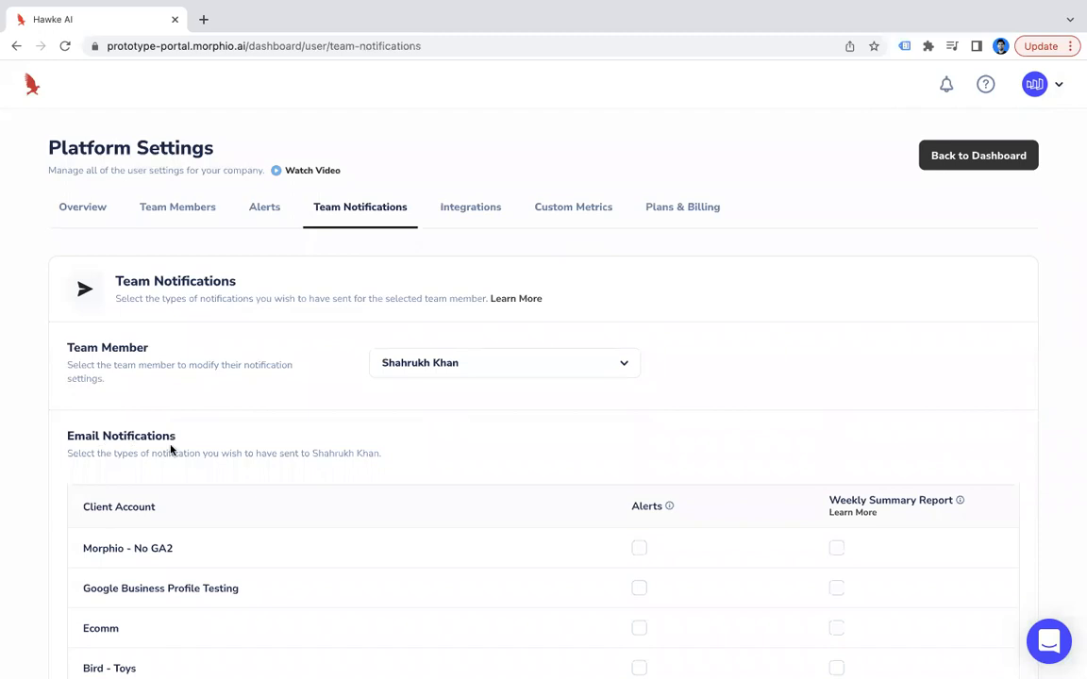
{"action": "scroll", "coordinate": [320, 379], "scroll_direction": "down", "scroll_amount": 10}
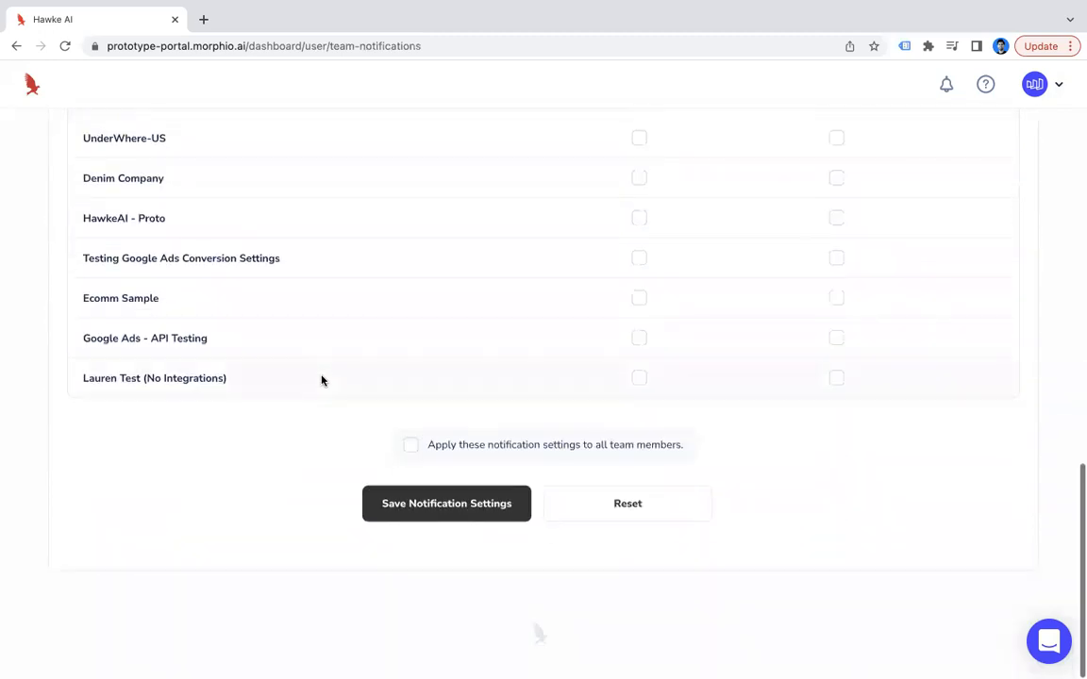
{"action": "left_click", "coordinate": [485, 513]}
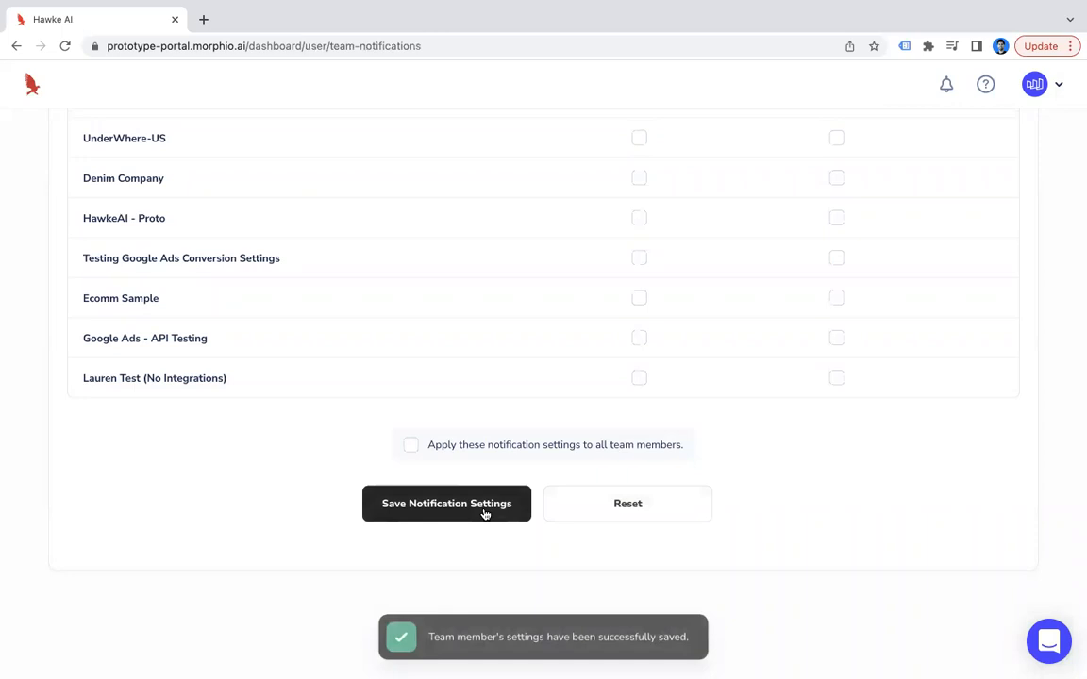
{"action": "scroll", "coordinate": [540, 383], "scroll_direction": "up", "scroll_amount": 10}
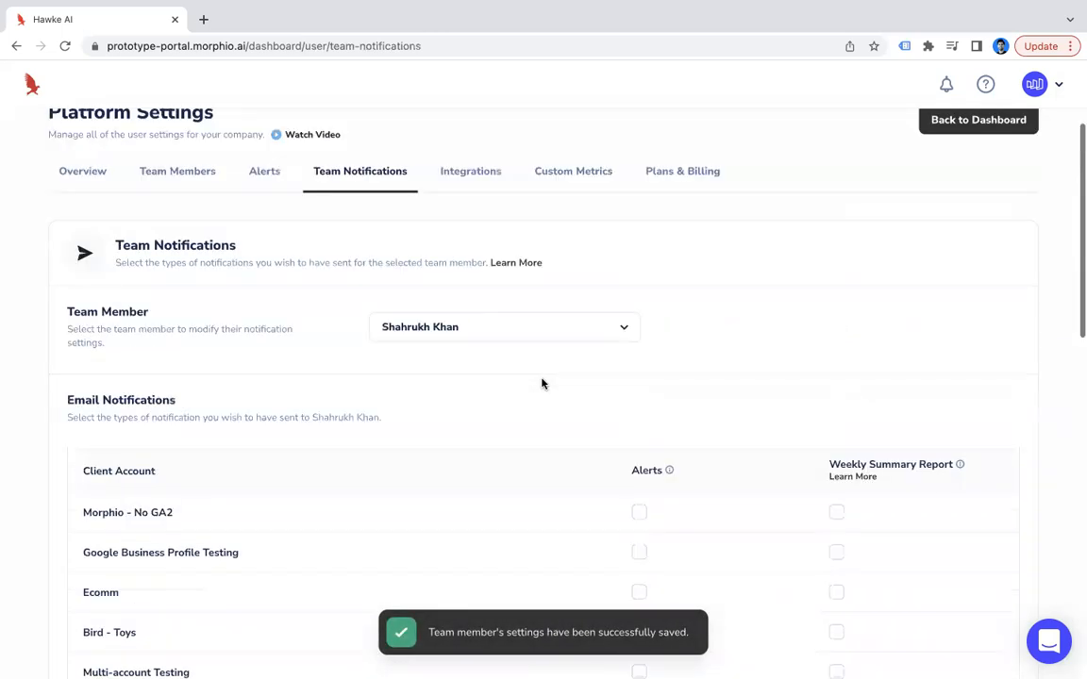
{"action": "scroll", "coordinate": [537, 382], "scroll_direction": "up", "scroll_amount": 1}
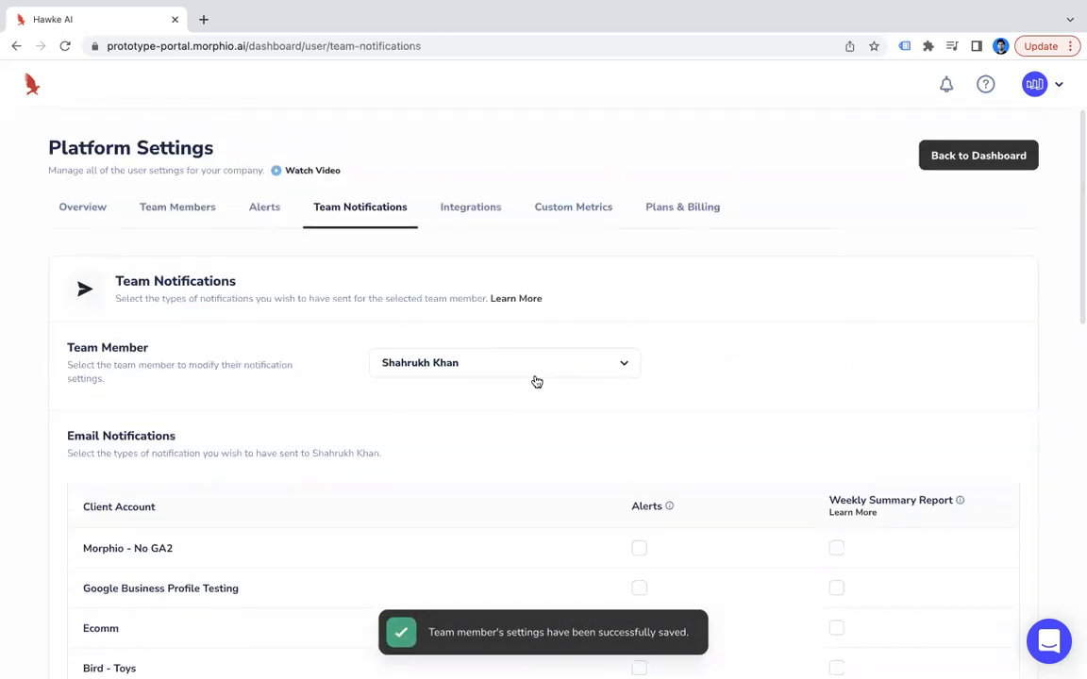
- Review how ABC Digital's alerts are distributed in the Alerts settings and follow the link for modifying its integrated Slack channels
{"action": "left_click", "coordinate": [270, 218]}
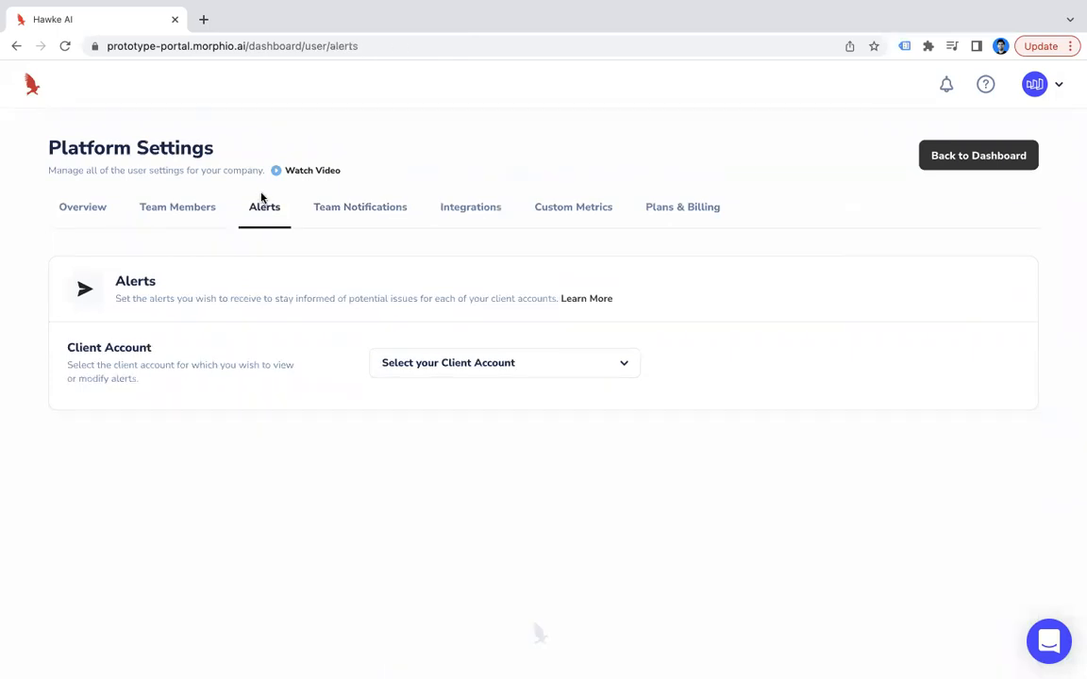
{"action": "left_click", "coordinate": [429, 362]}
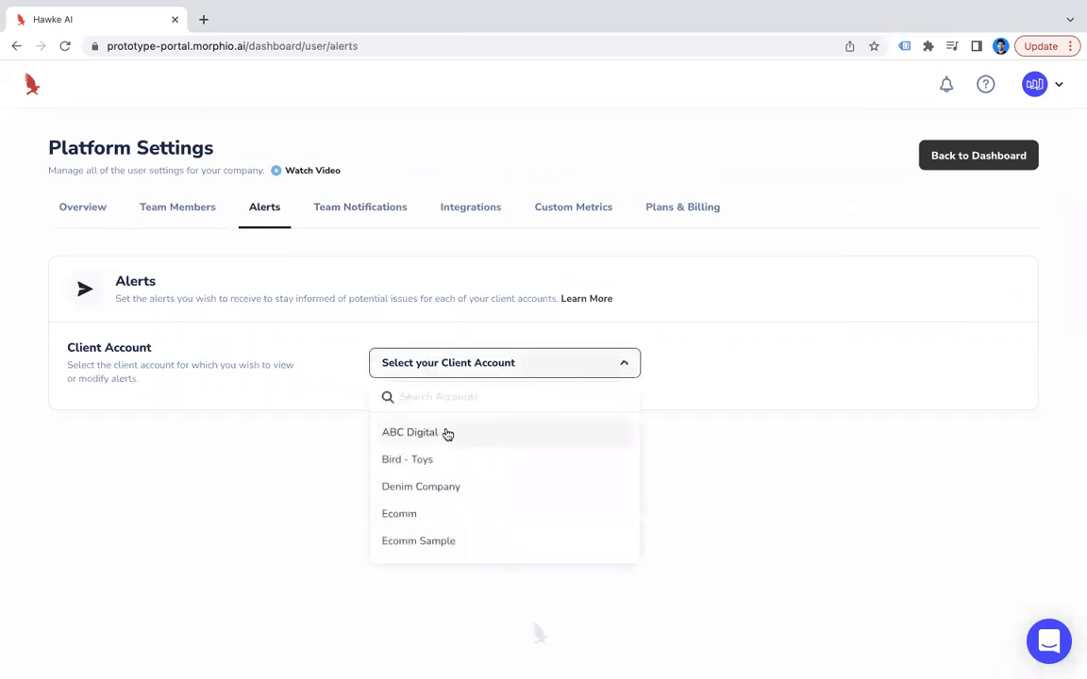
{"action": "left_click", "coordinate": [447, 433]}
{"action": "scroll", "coordinate": [594, 471], "scroll_direction": "down", "scroll_amount": 2}
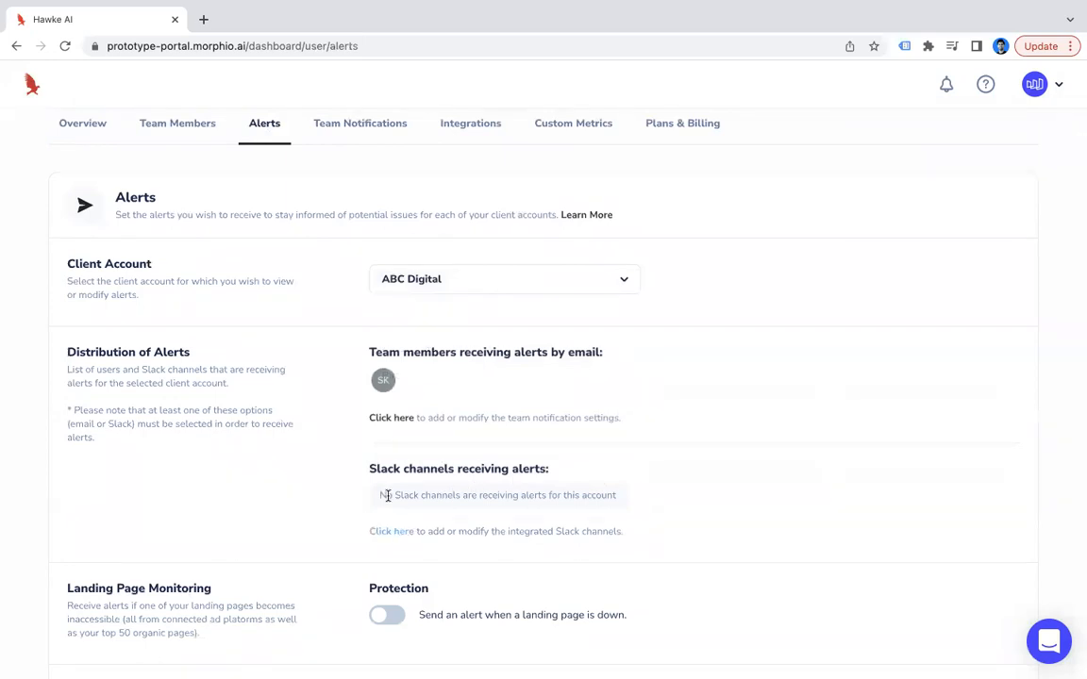
{"action": "left_click", "coordinate": [385, 530]}
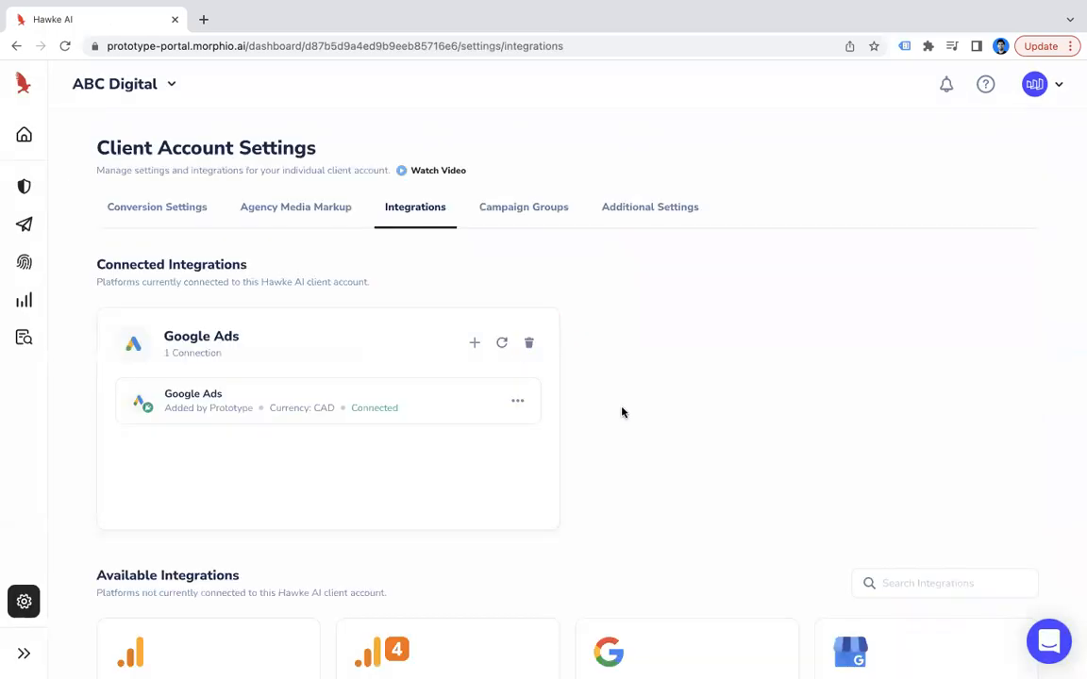
- Look for the Slack integration among the client's available integrations and return to the dashboard
{"action": "scroll", "coordinate": [621, 412], "scroll_direction": "down", "scroll_amount": 5}
{"action": "scroll", "coordinate": [621, 412], "scroll_direction": "down", "scroll_amount": 3}
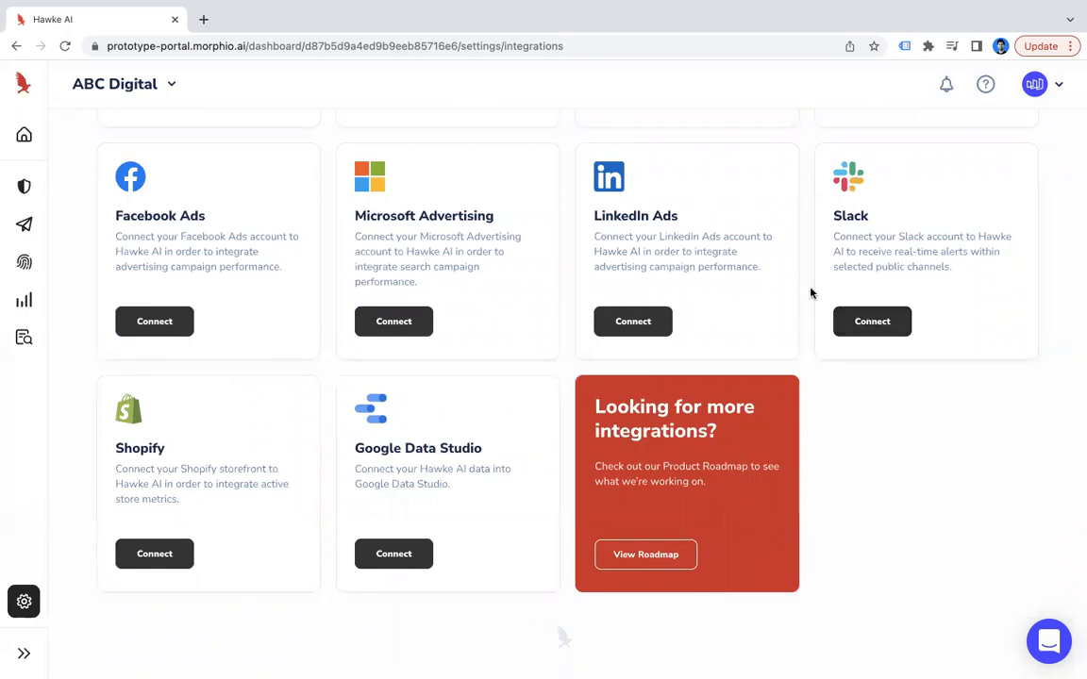
{"action": "scroll", "coordinate": [809, 292], "scroll_direction": "up", "scroll_amount": 10}
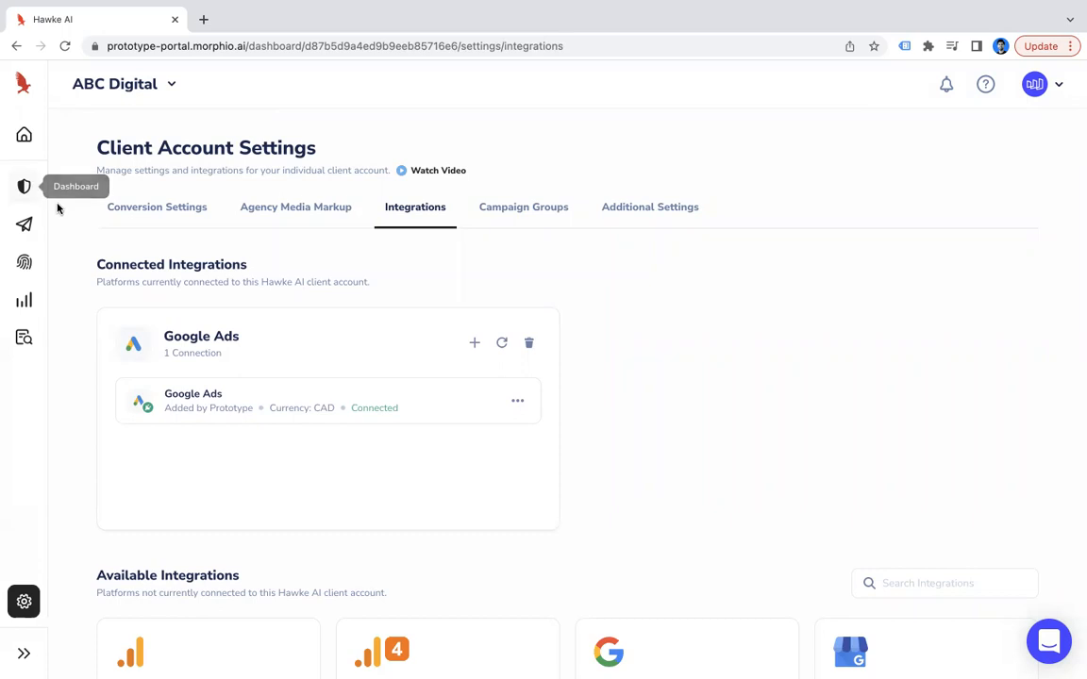
{"action": "left_click", "coordinate": [28, 187]}
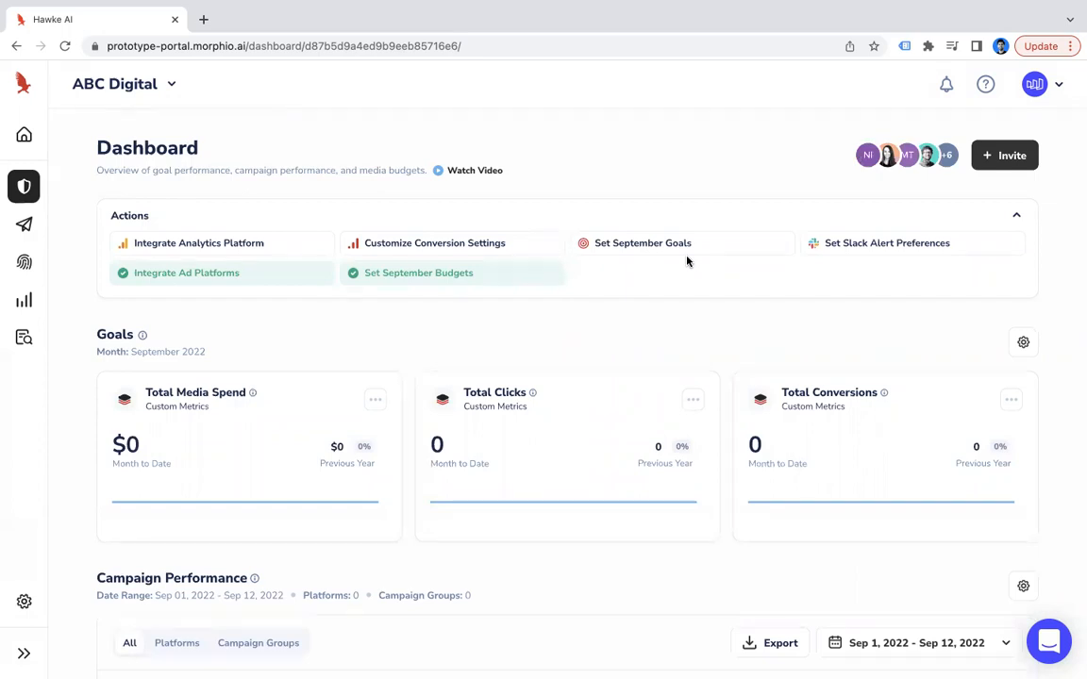
- Review the dashboard's setup actions, check the integrations page through Integrate Ad Platforms, and return to the dashboard
{"action": "mouse_move", "coordinate": [225, 245]}
{"action": "mouse_move", "coordinate": [499, 251]}
{"action": "mouse_move", "coordinate": [649, 252]}
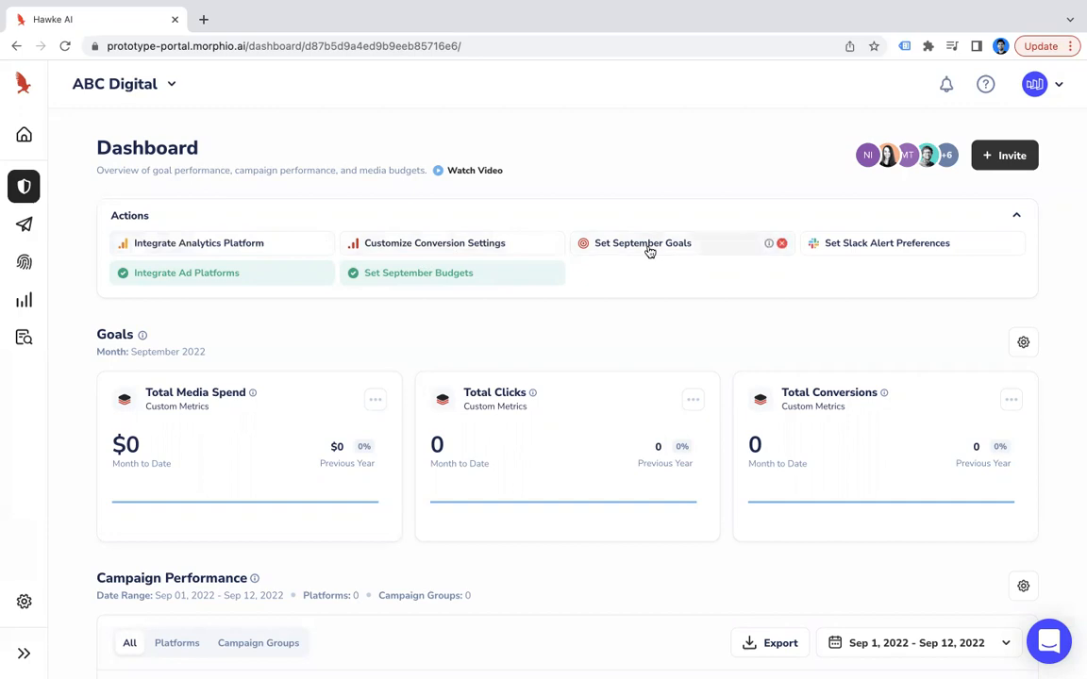
{"action": "mouse_move", "coordinate": [509, 280]}
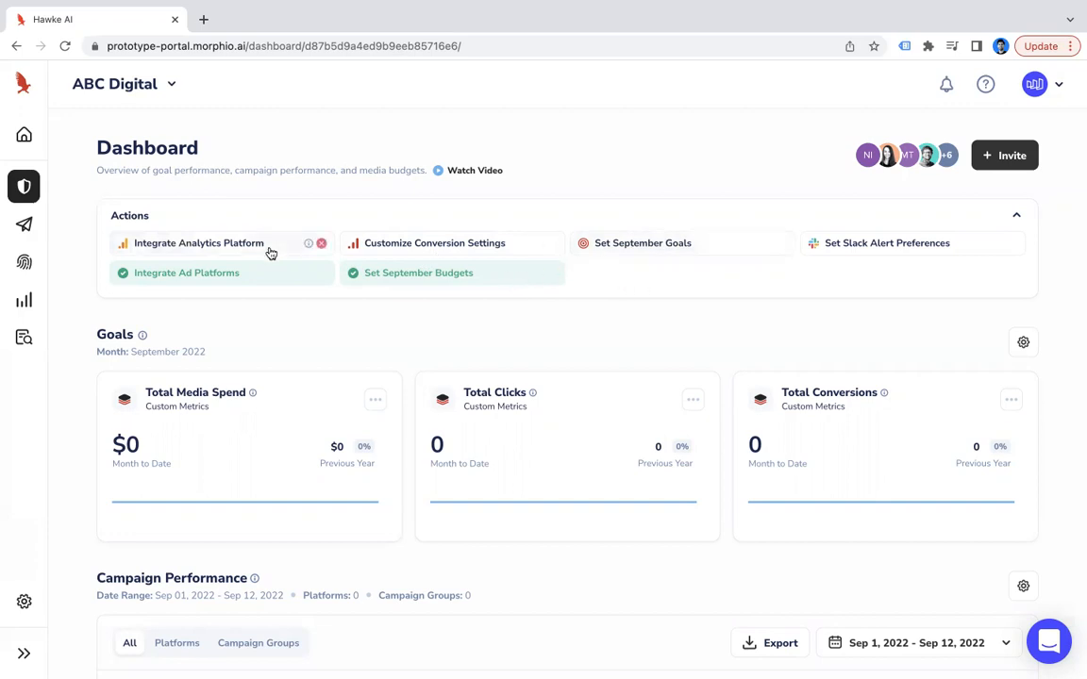
{"action": "left_click", "coordinate": [251, 273]}
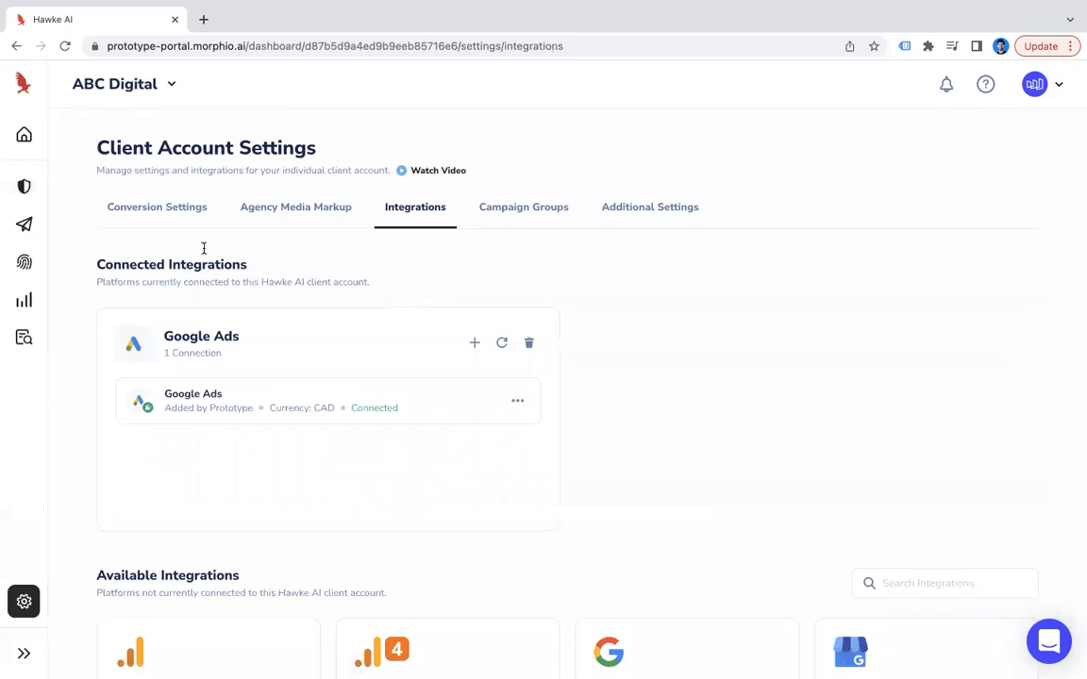
{"action": "left_click", "coordinate": [28, 181]}
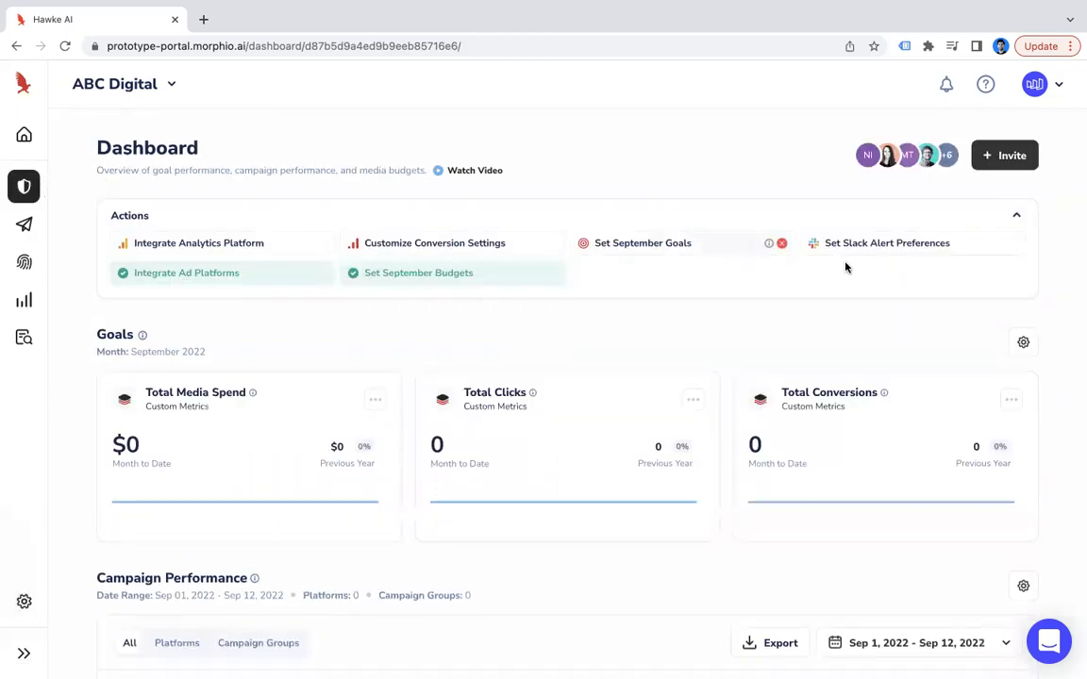